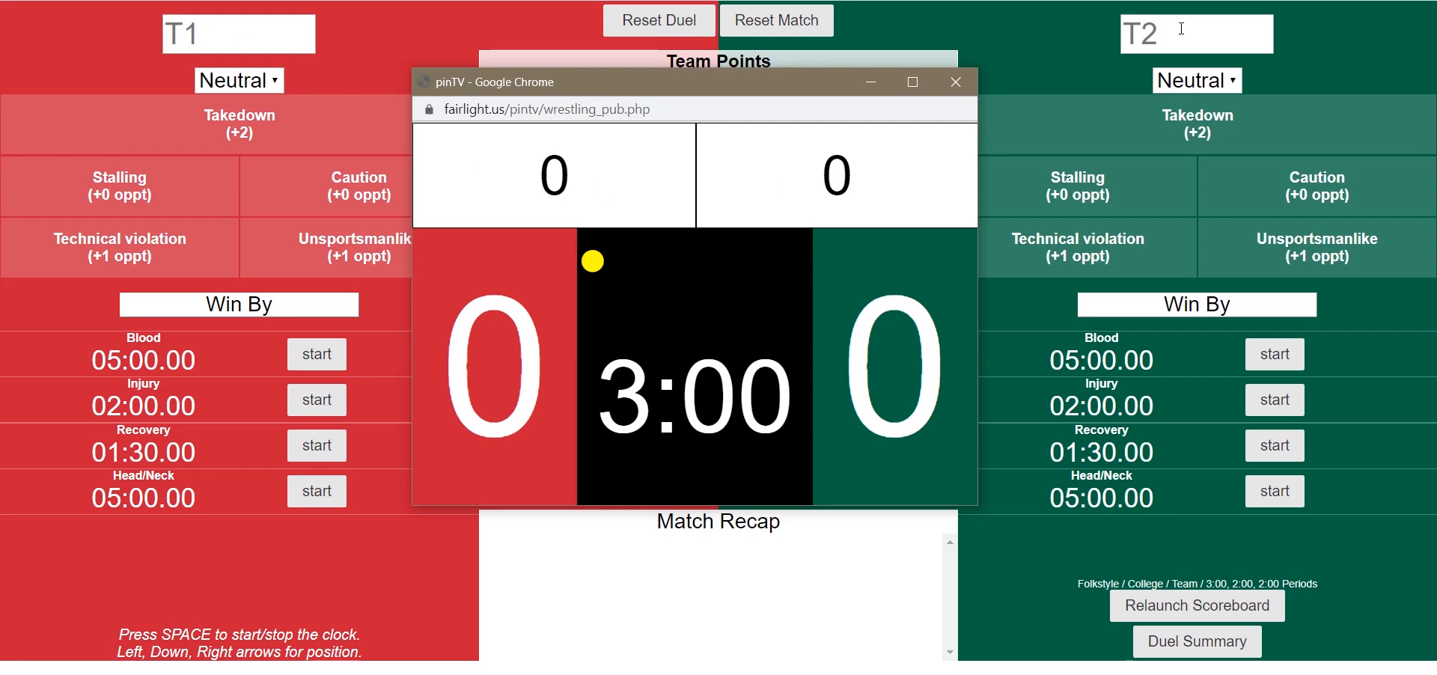
Name the red team PENN and the green team MN, and check both names on the public scoreboard.
left_click(261, 30)
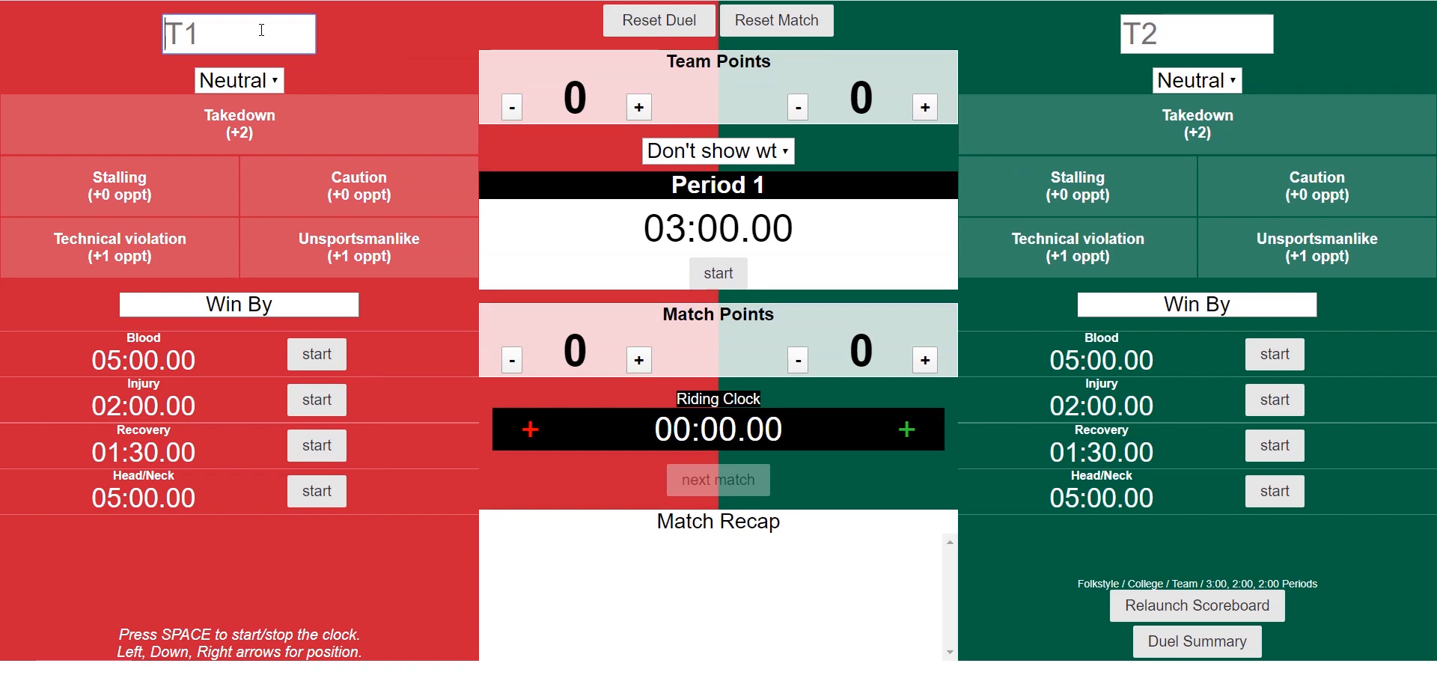
type("PENN")
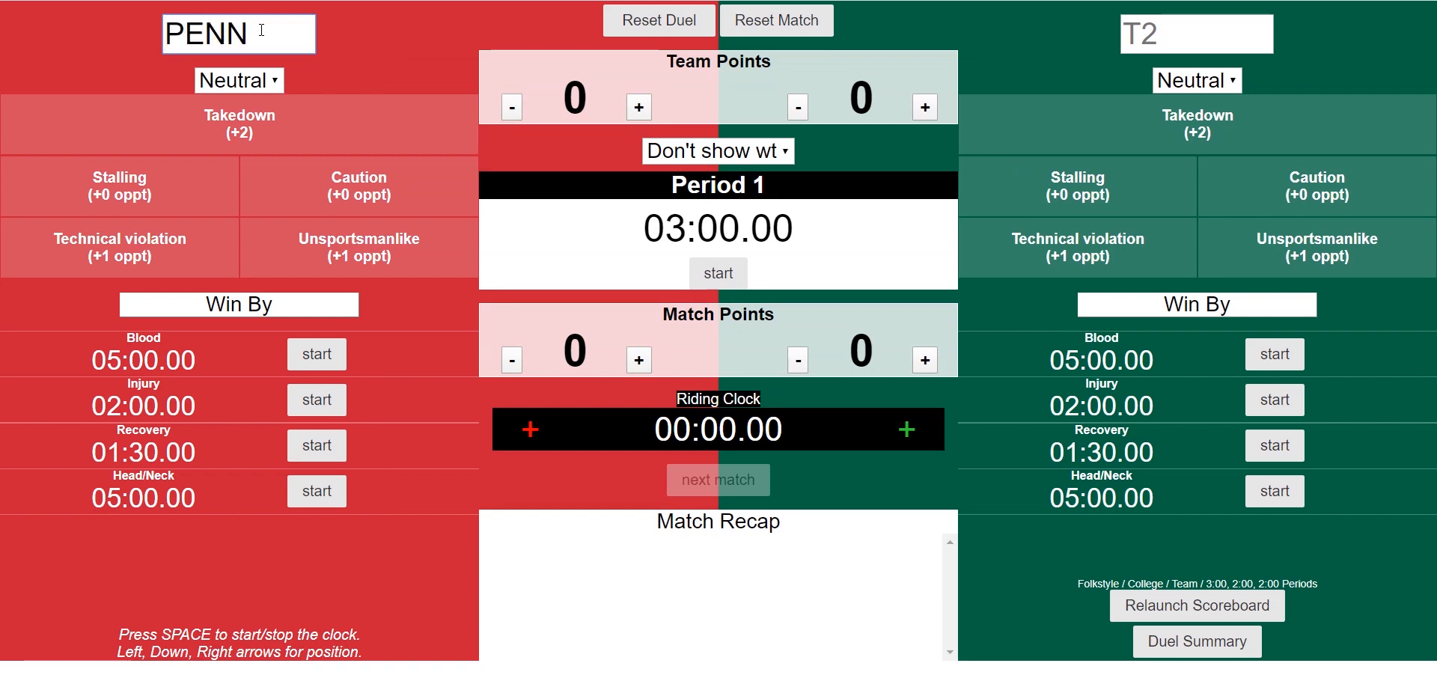
left_click(1221, 34)
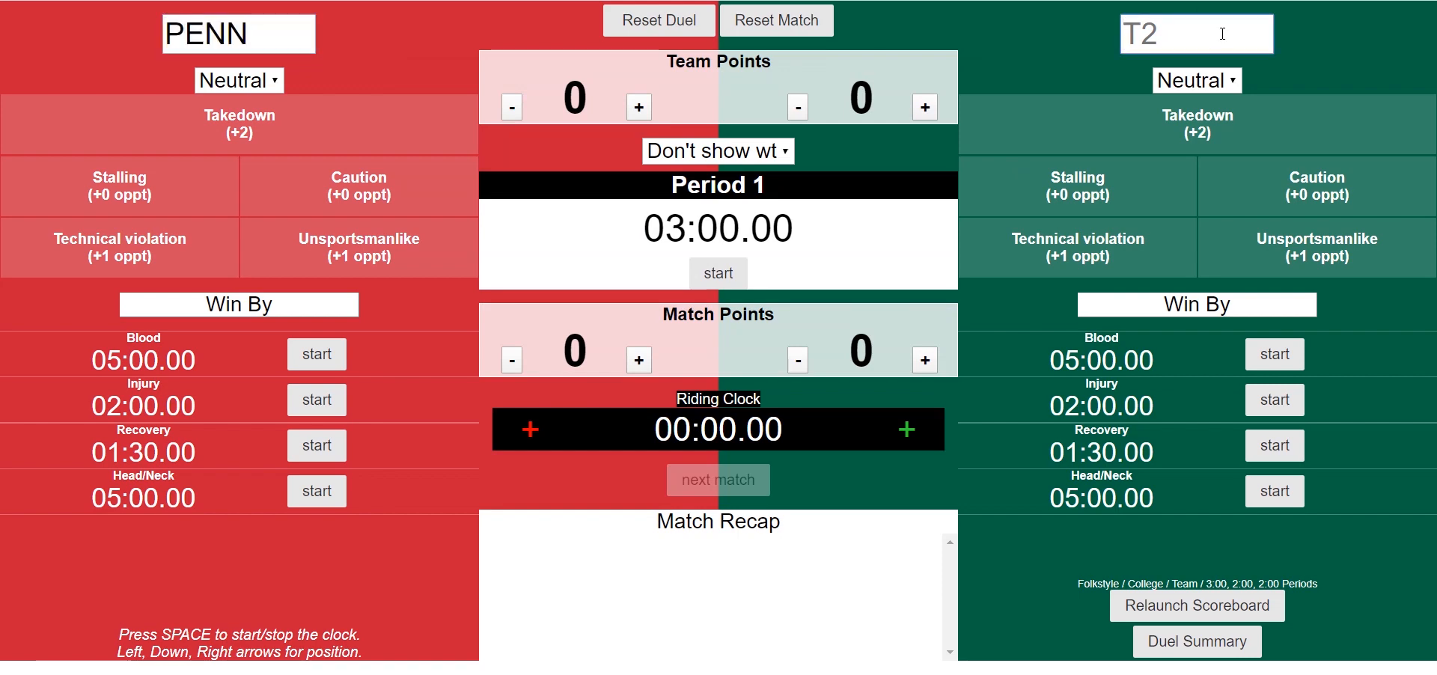
type("MN")
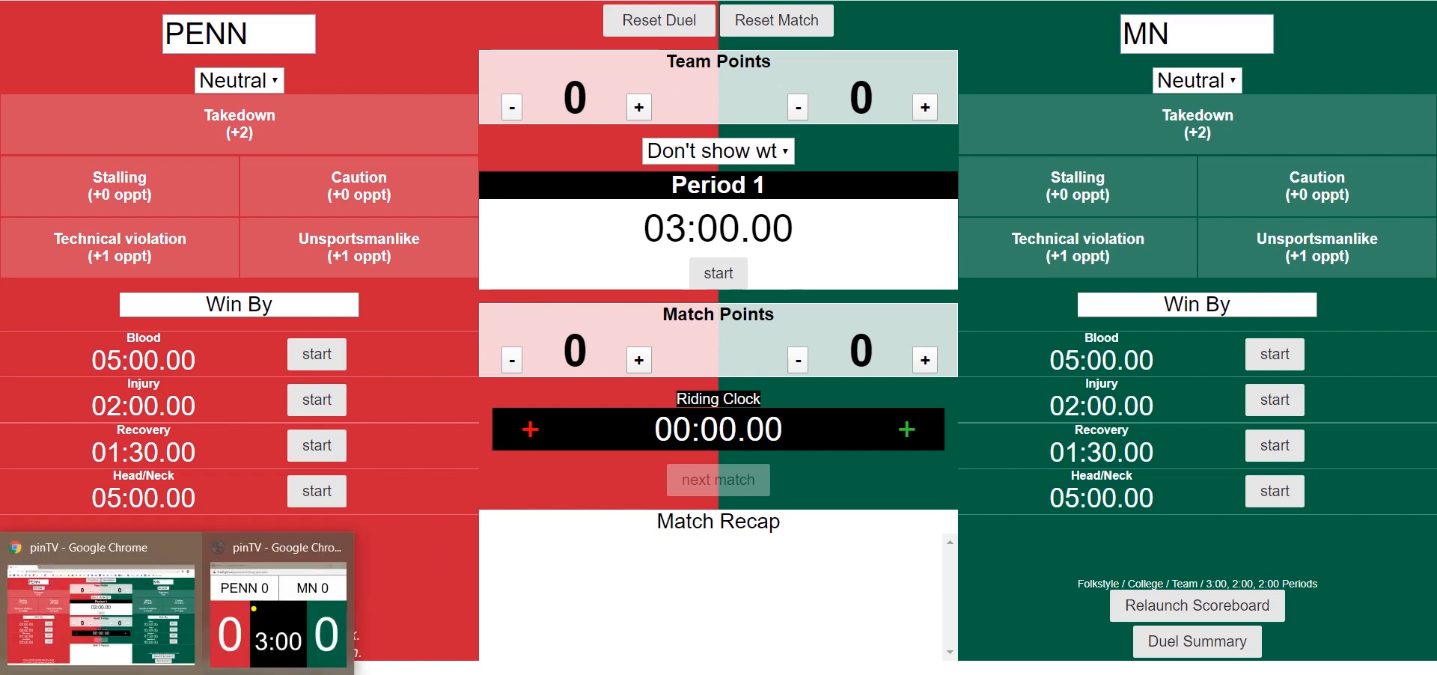
left_click(277, 614)
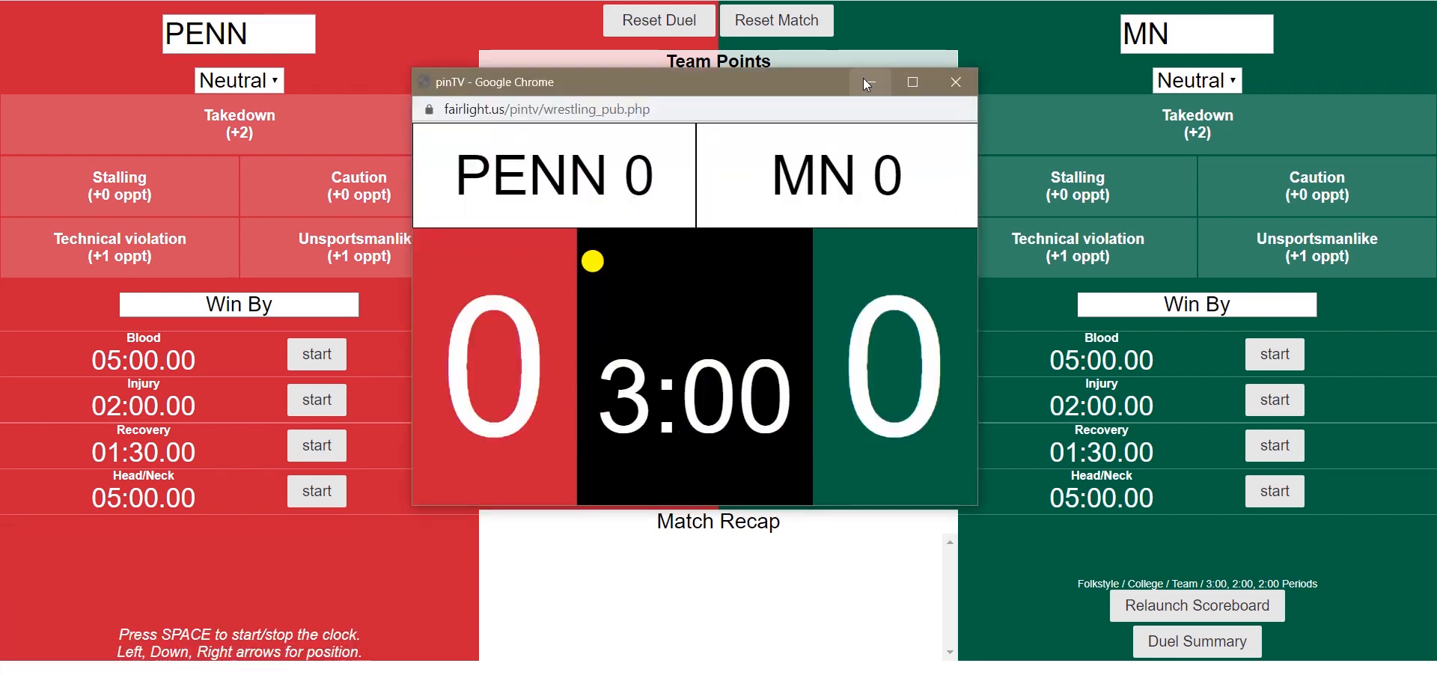
left_click(1044, 47)
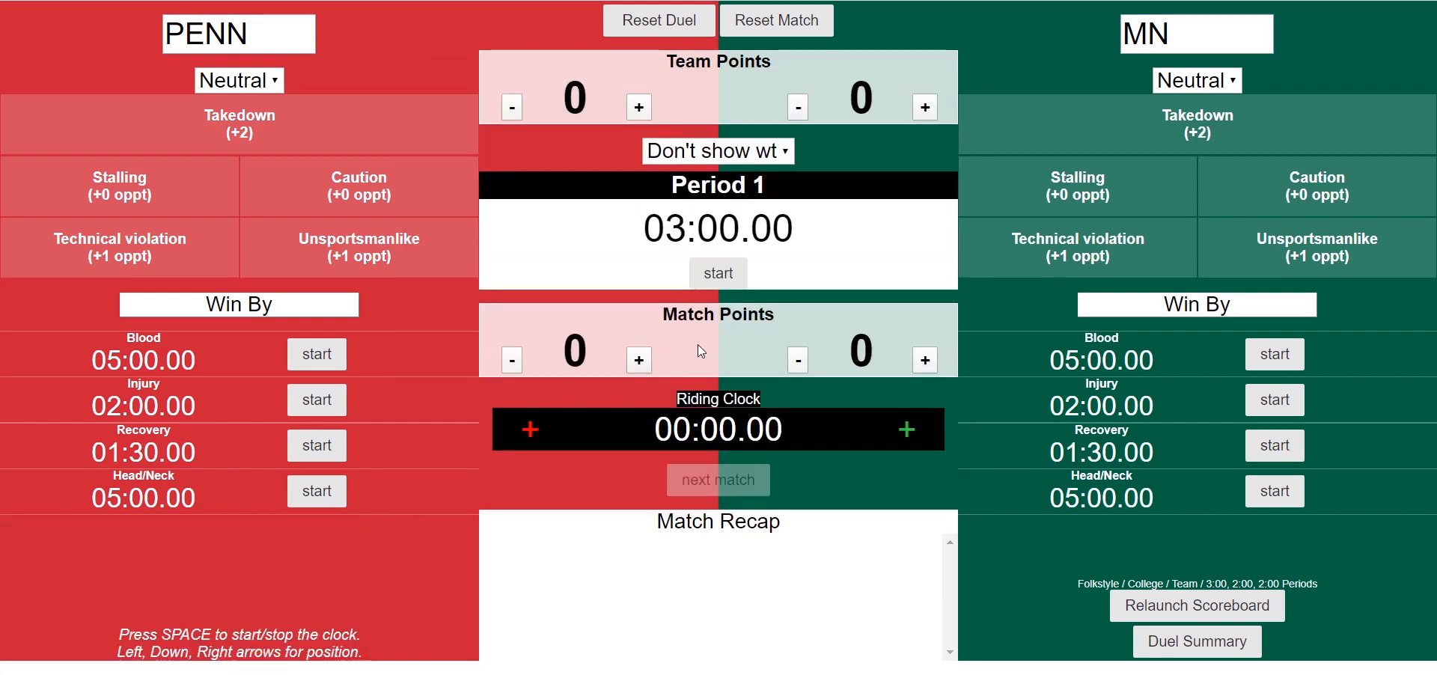
Set the match weight class to 125 lbs and check it on the public scoreboard.
left_click(778, 151)
left_click(715, 212)
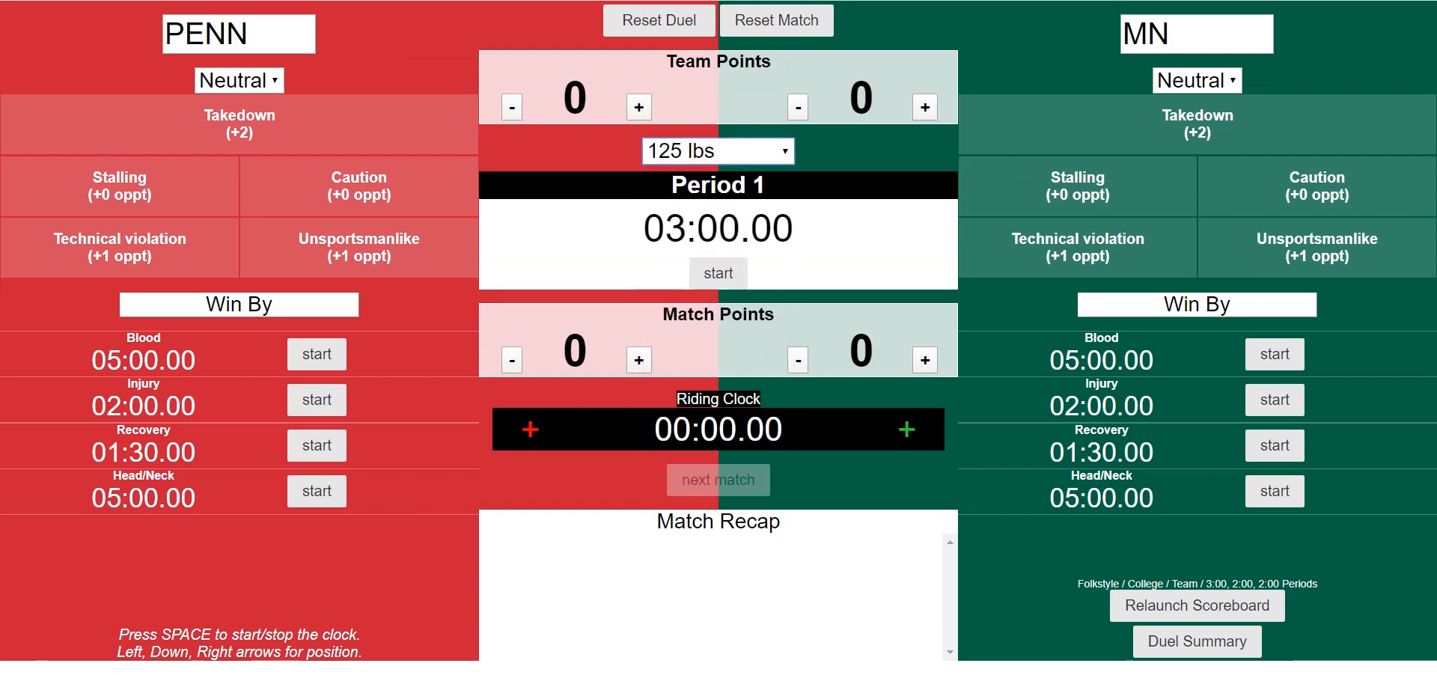
left_click(287, 610)
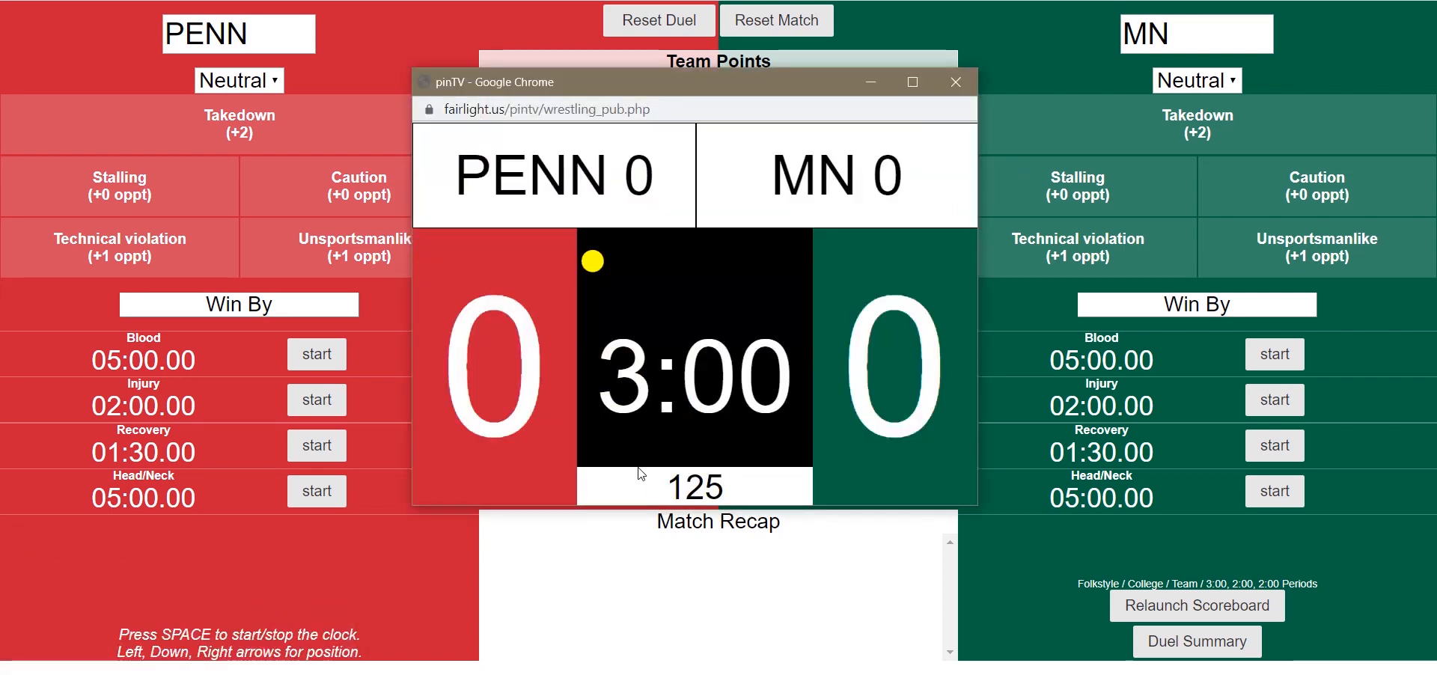
left_click(1015, 33)
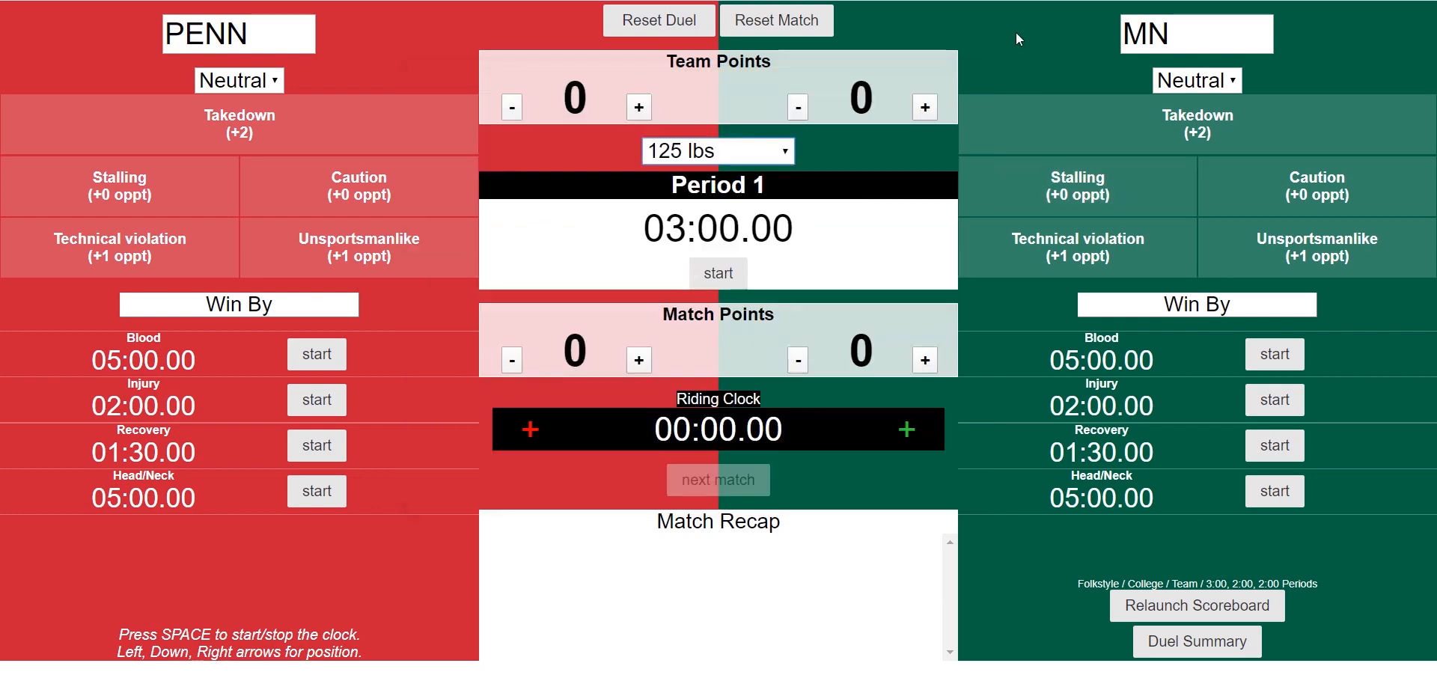
Start the Period 1 clock and record a takedown and a 3-point nearfall for PENN.
left_click(718, 273)
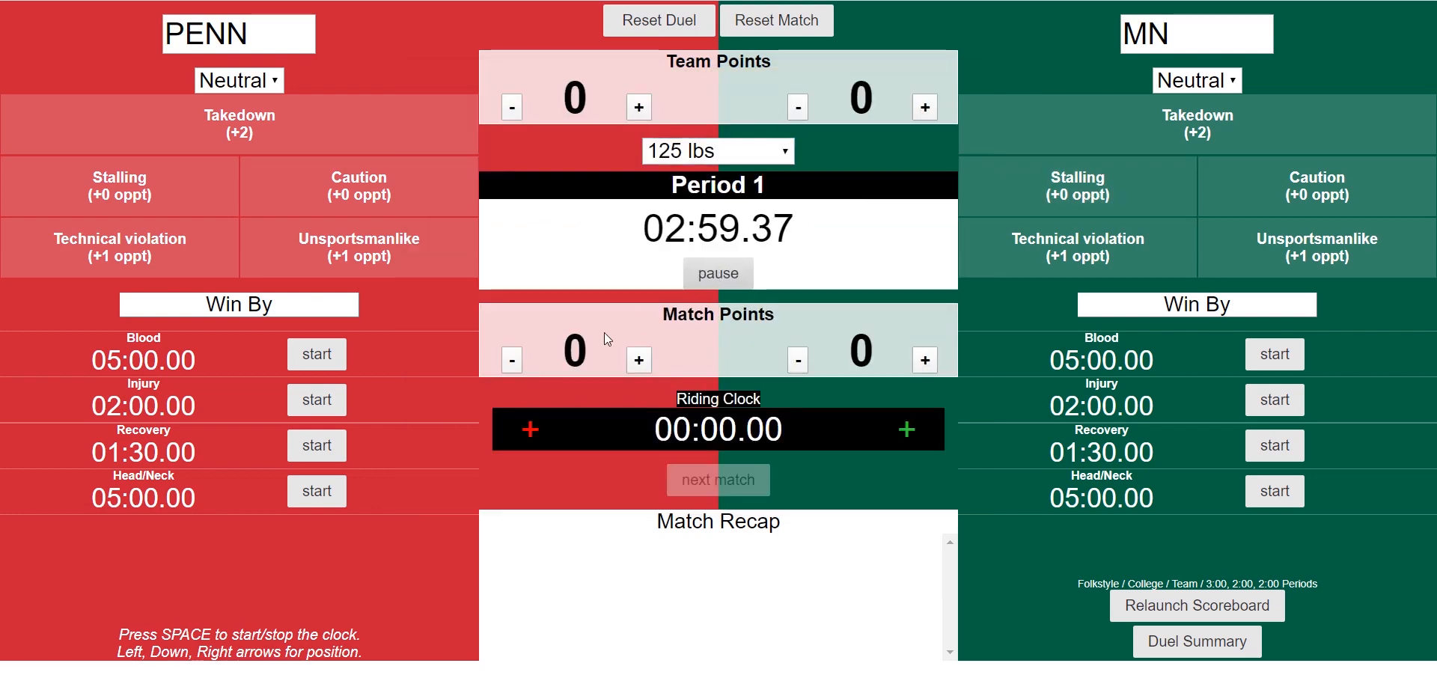
left_click(260, 133)
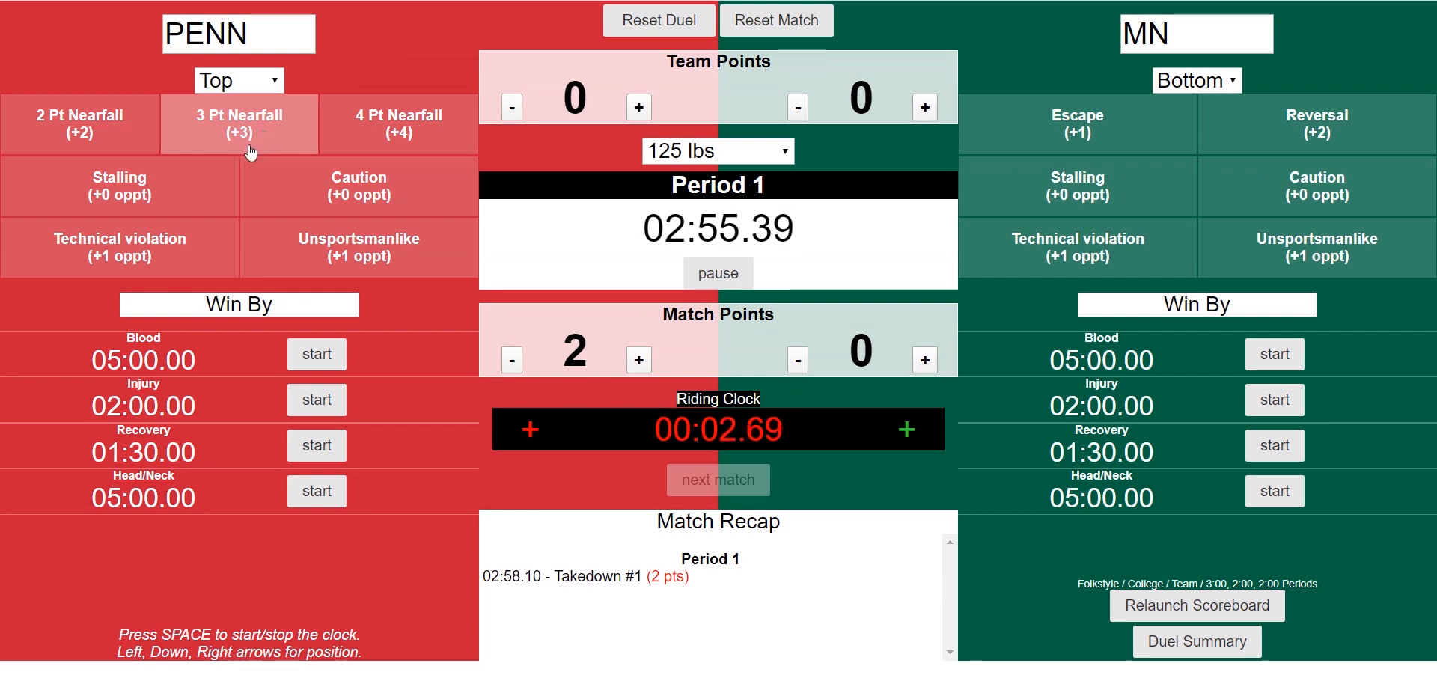
left_click(251, 145)
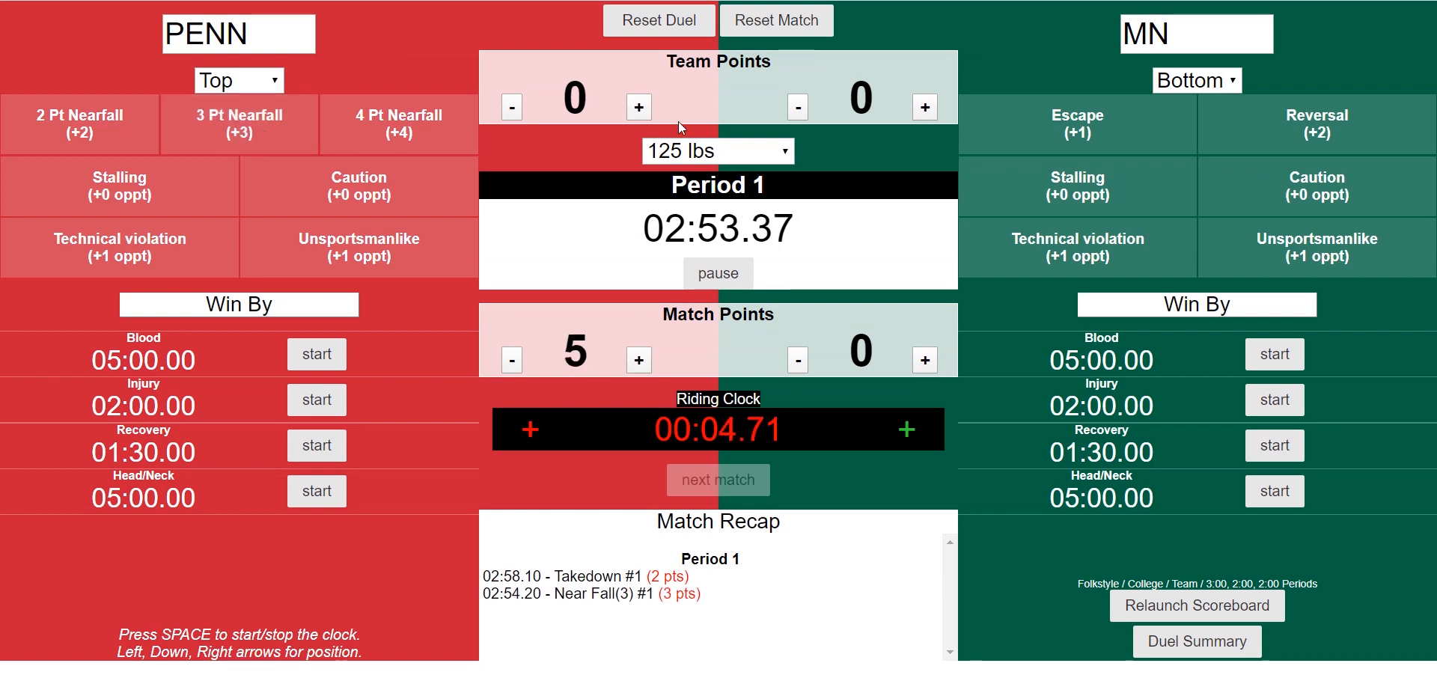
Record an escape for MN, check the scoreboard, and record a second takedown for PENN.
left_click(1171, 109)
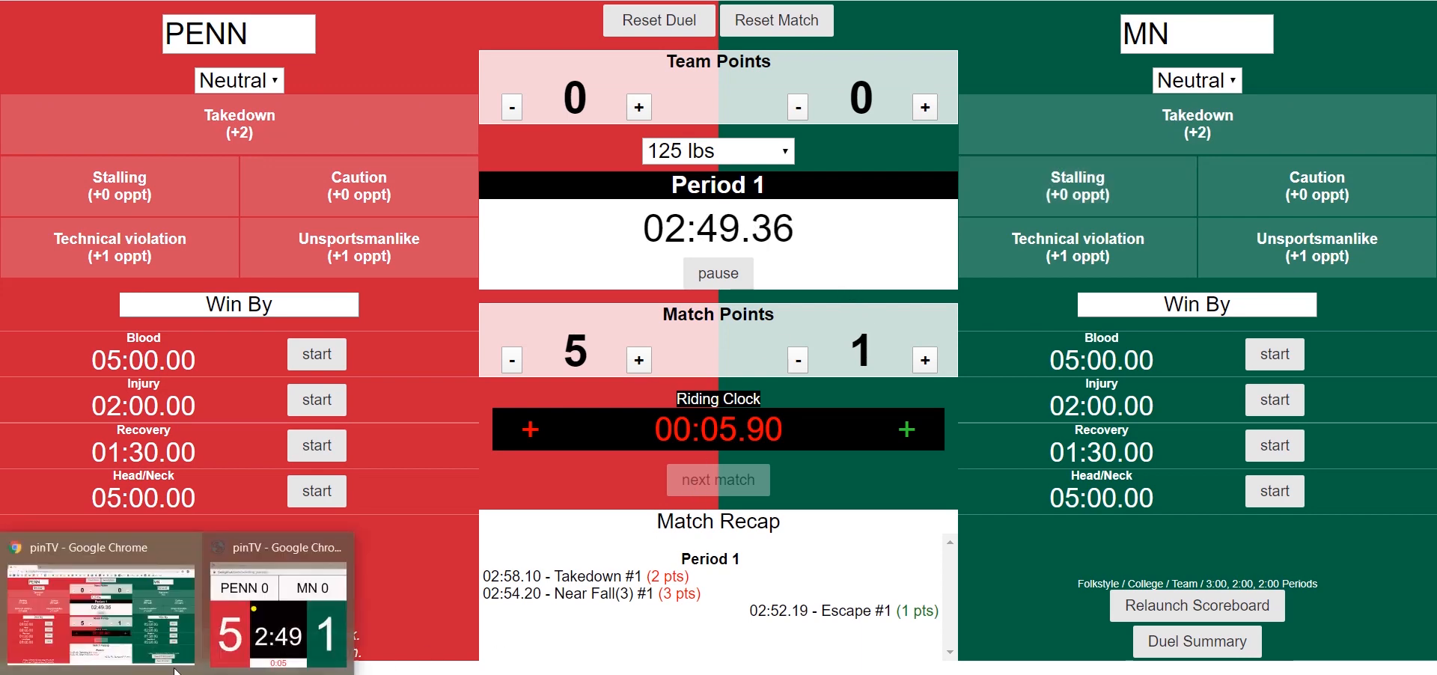
left_click(293, 612)
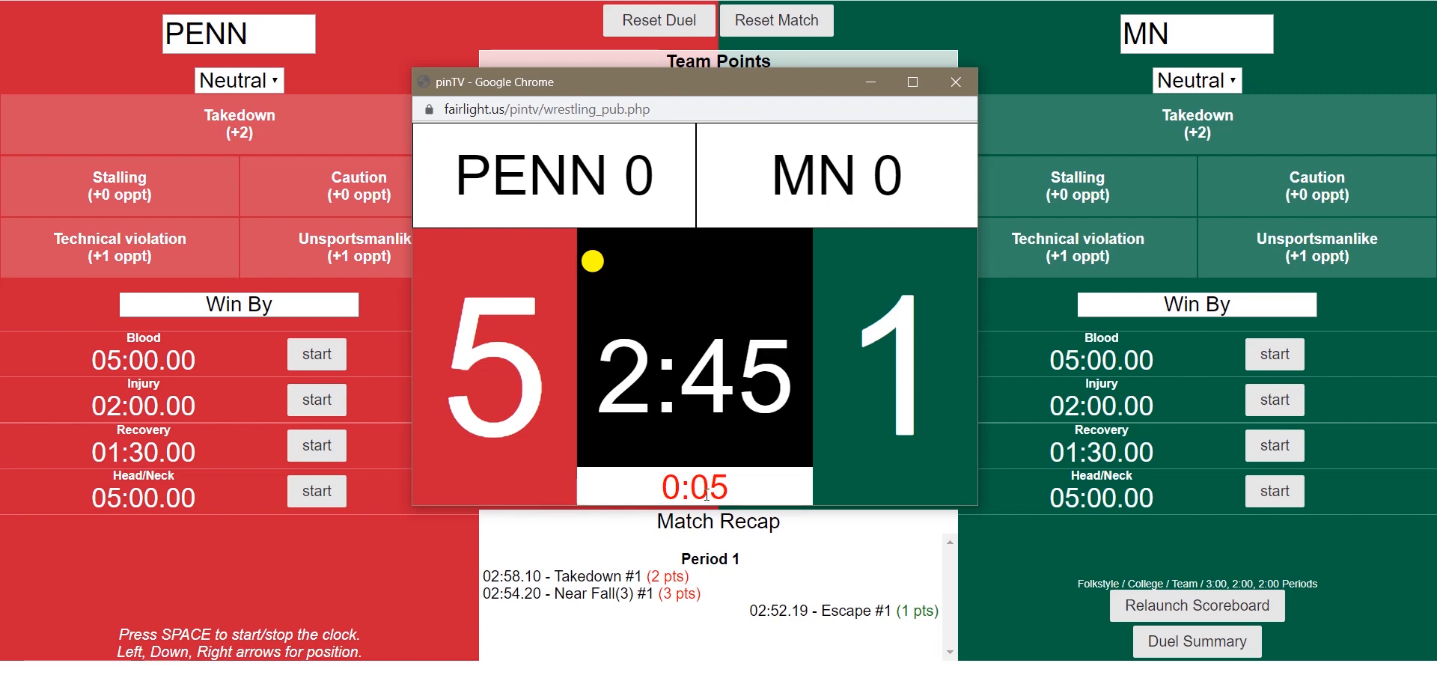
left_click(282, 122)
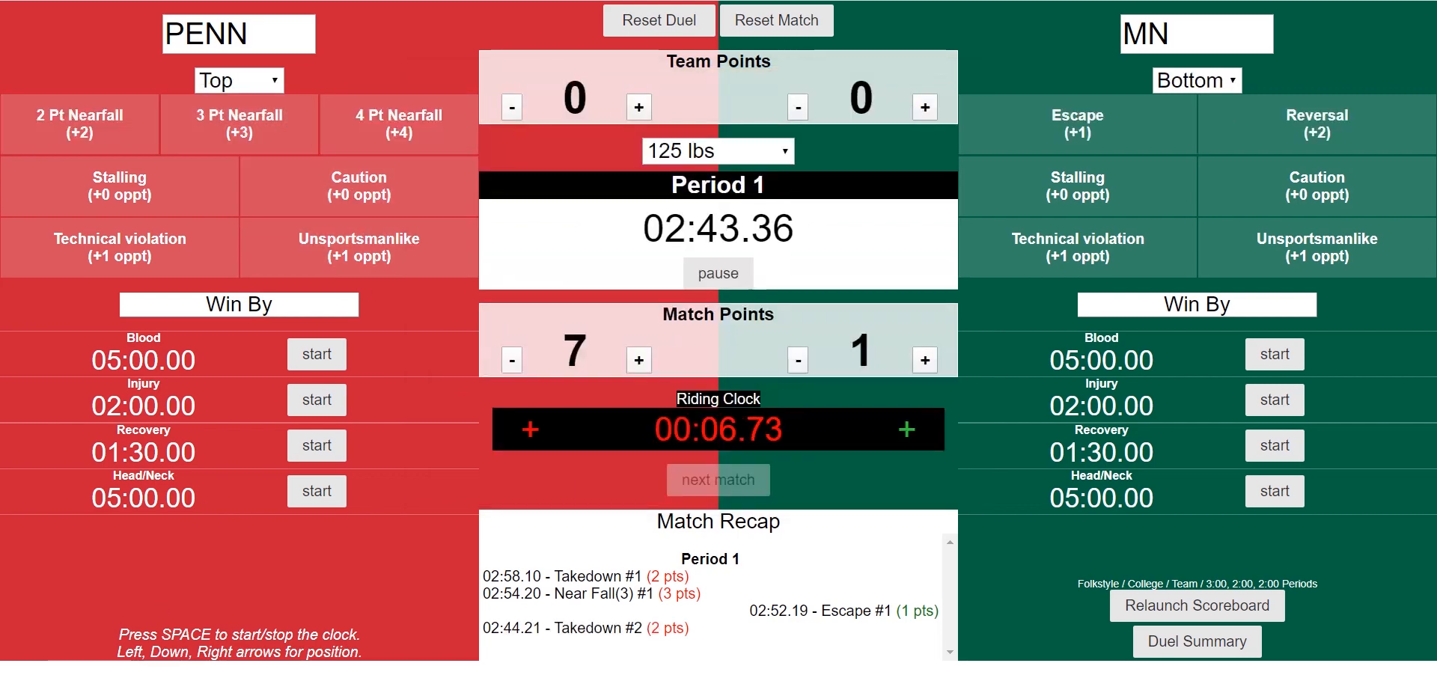
View the public scoreboard full screen, then restore and enlarge its window before returning to the scoring controls.
left_click(282, 645)
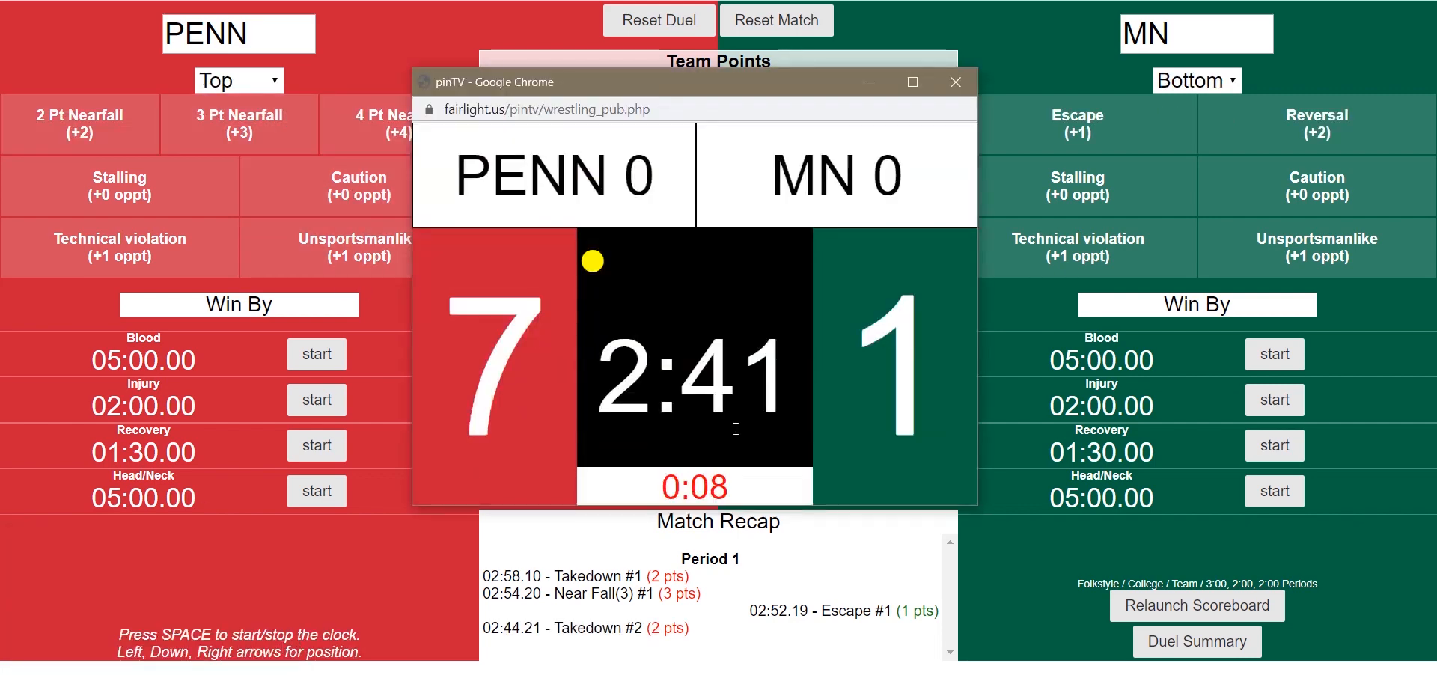
key("F11")
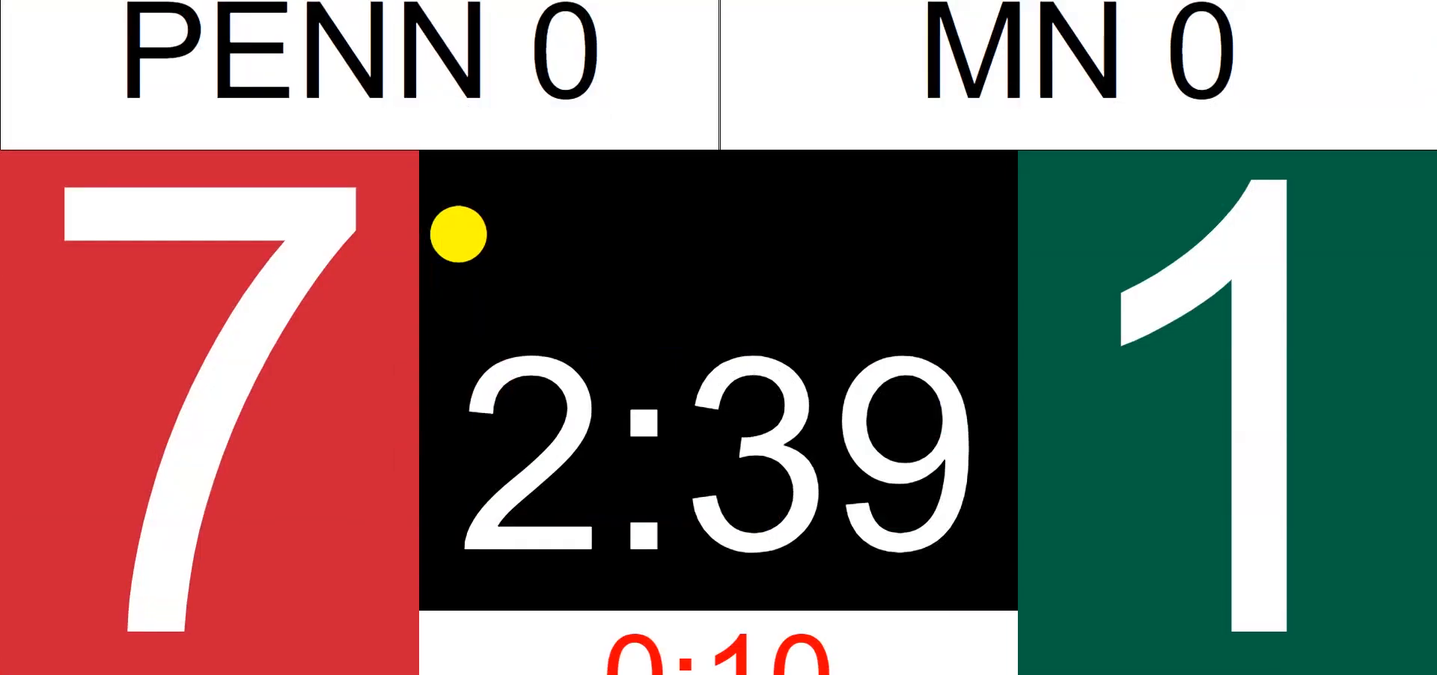
key("F11")
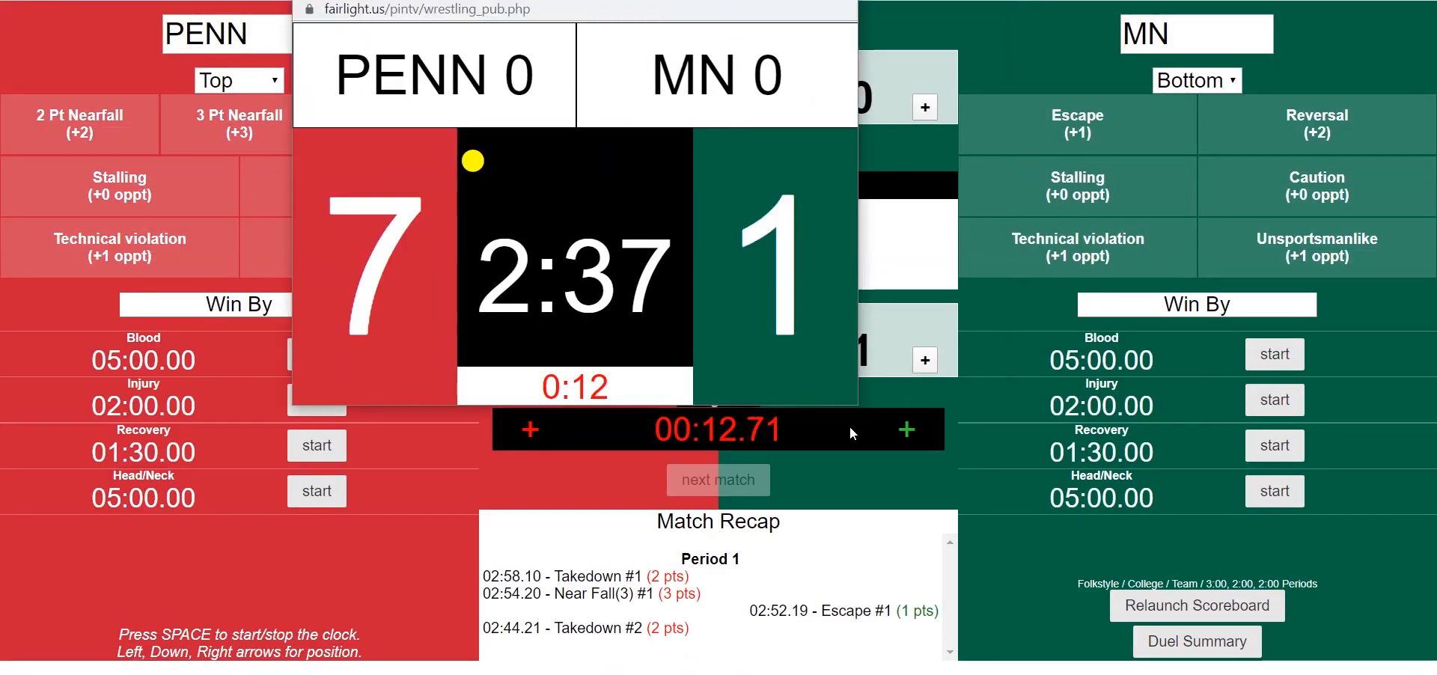
left_click_drag(855, 406, 1386, 605)
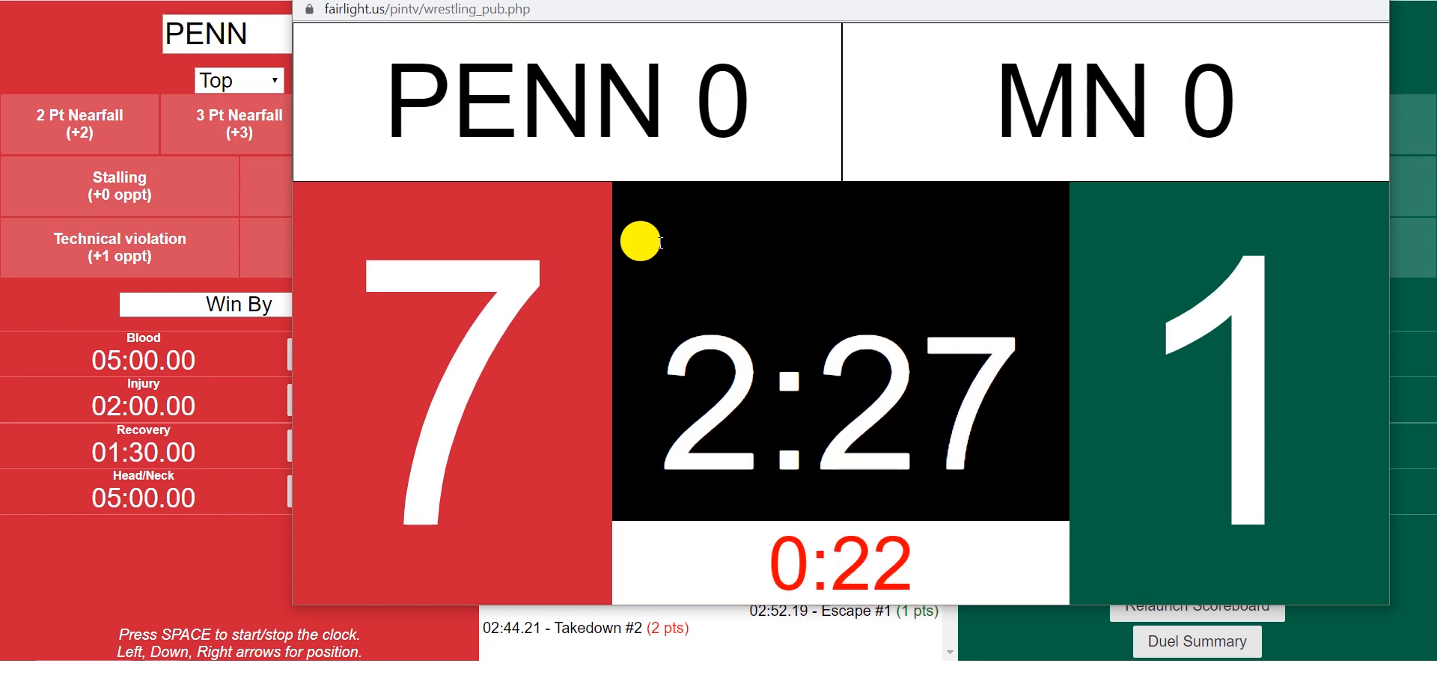
left_click_drag(841, 0, 841, 0)
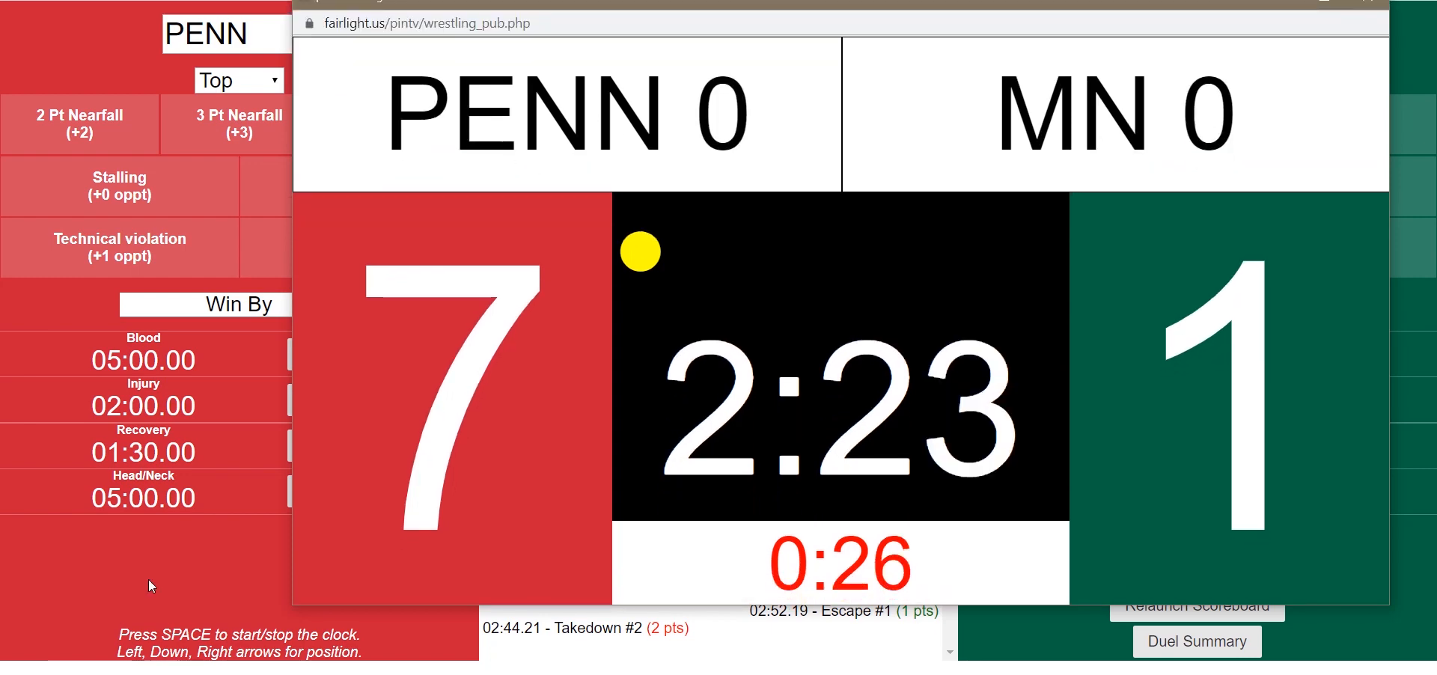
left_click_drag(148, 579, 155, 578)
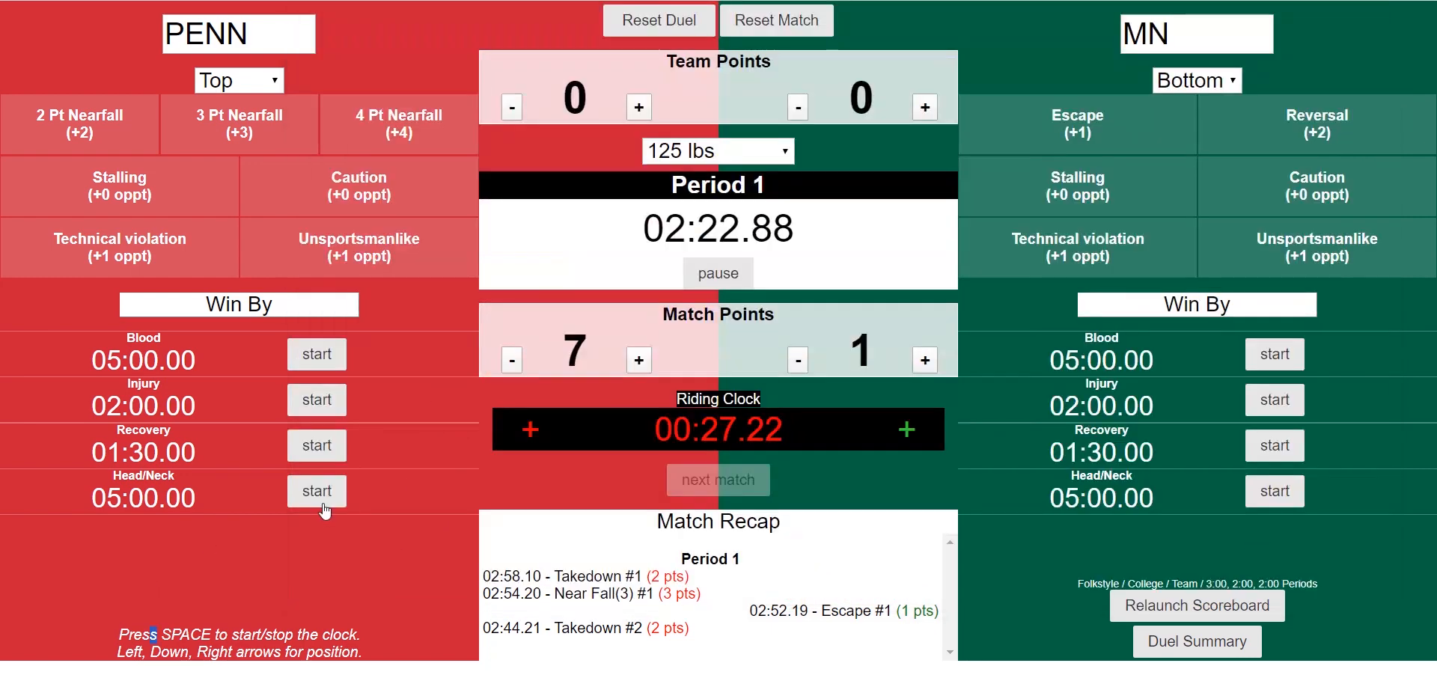
Pause the Period 1 clock, set it to 00:01.00, and restart it to run the period out.
left_click(731, 273)
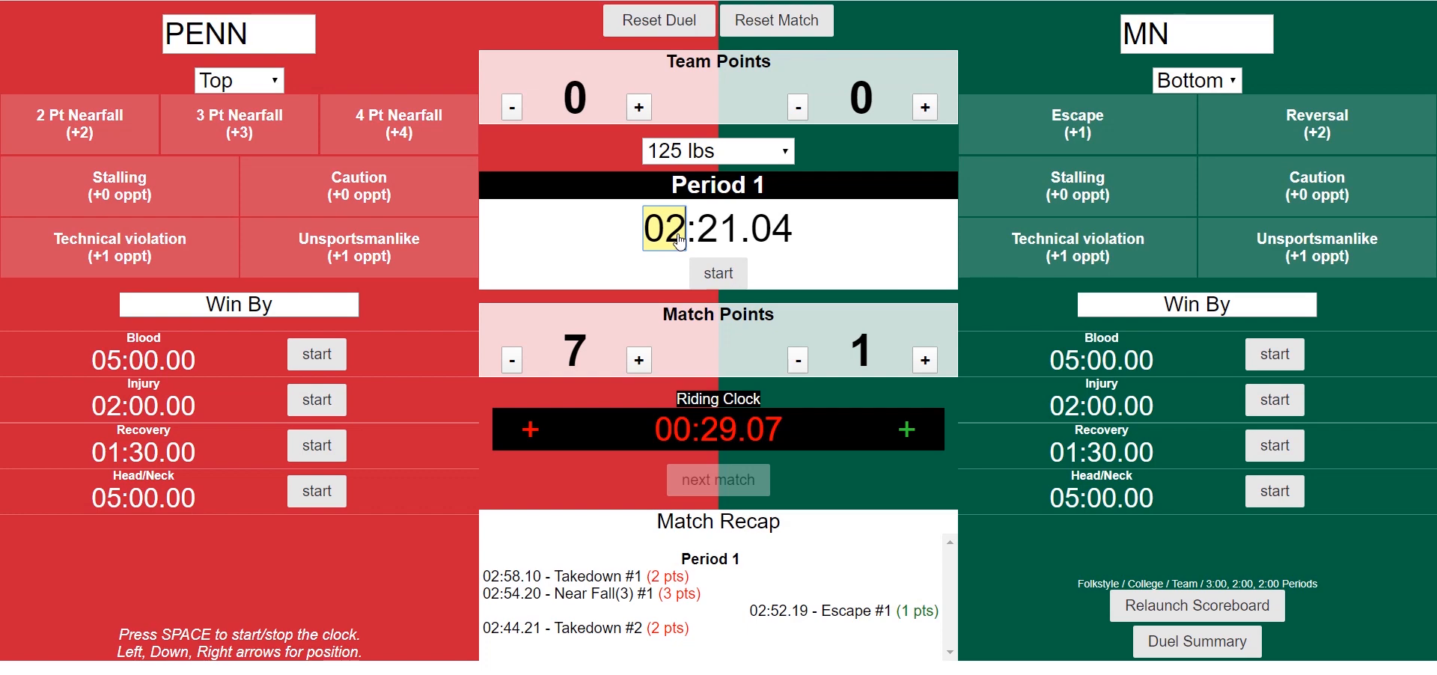
type("0")
left_click(720, 232)
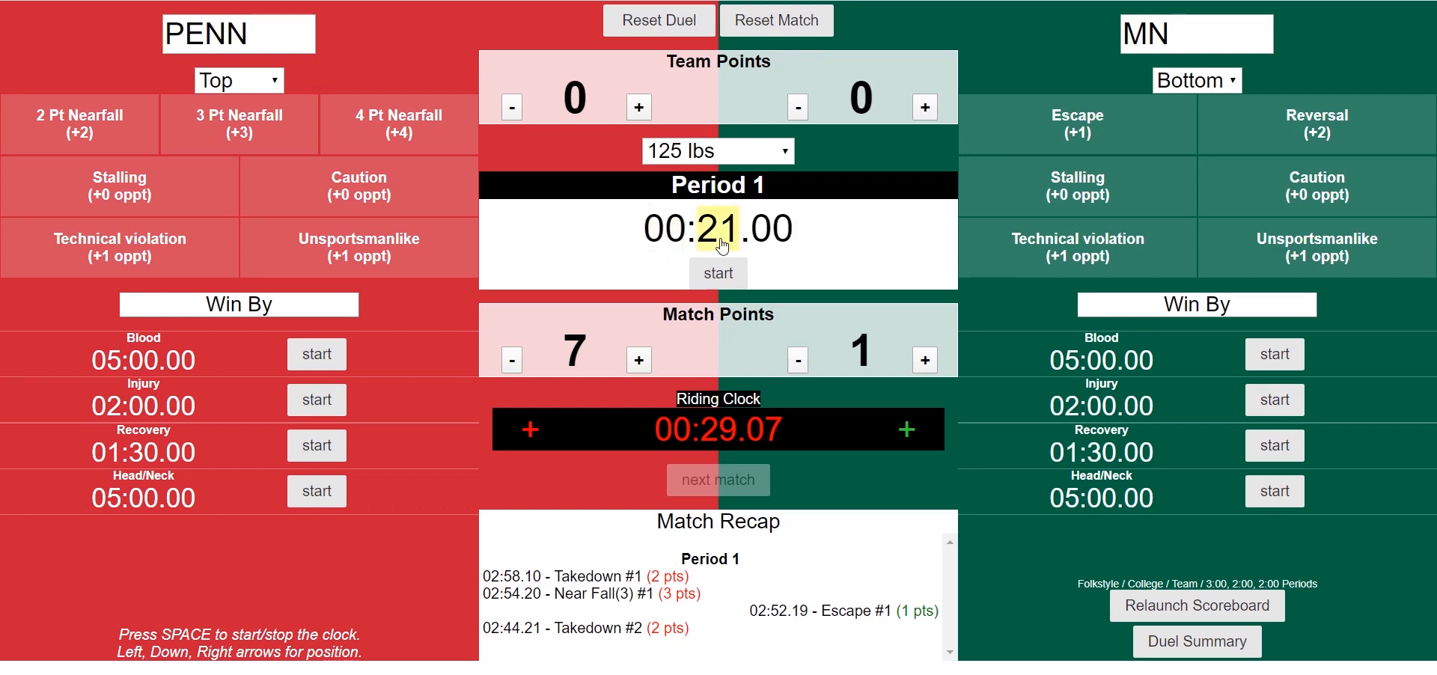
left_click(721, 238)
key("BackSpace")
type("0")
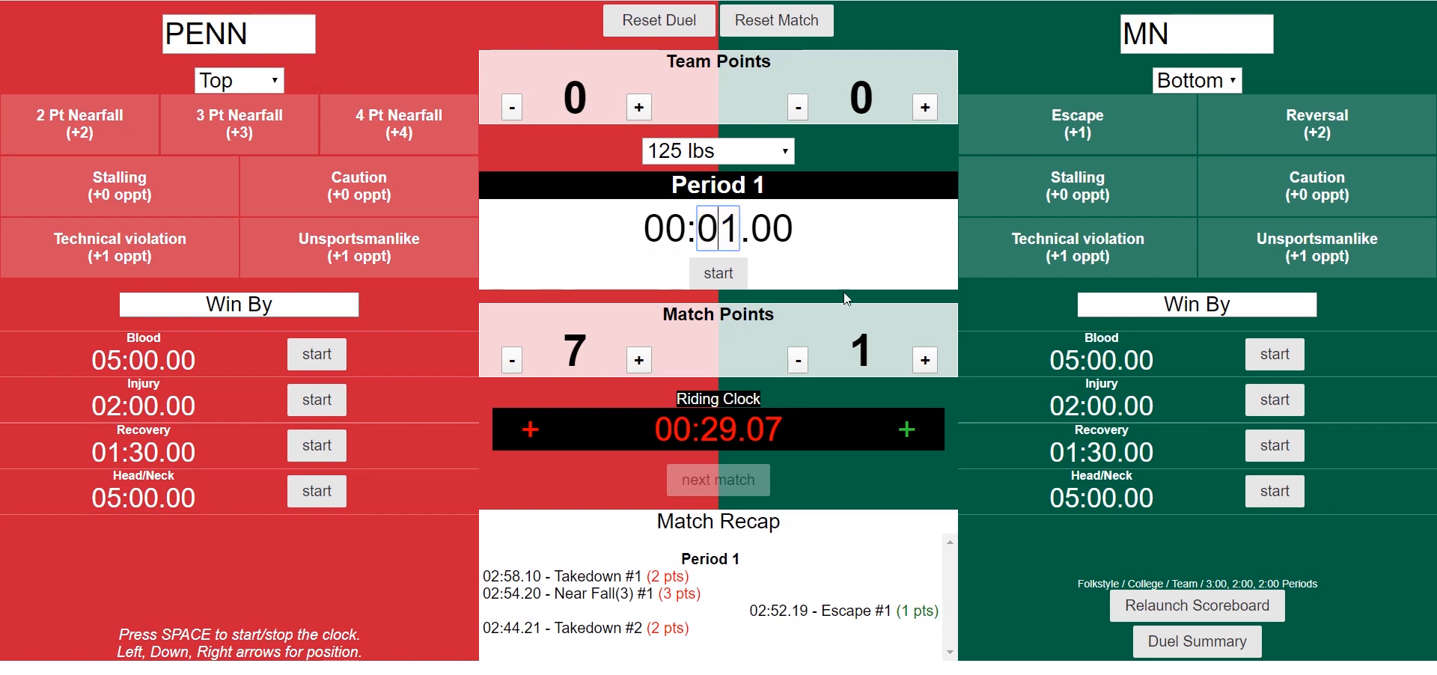
left_click(711, 274)
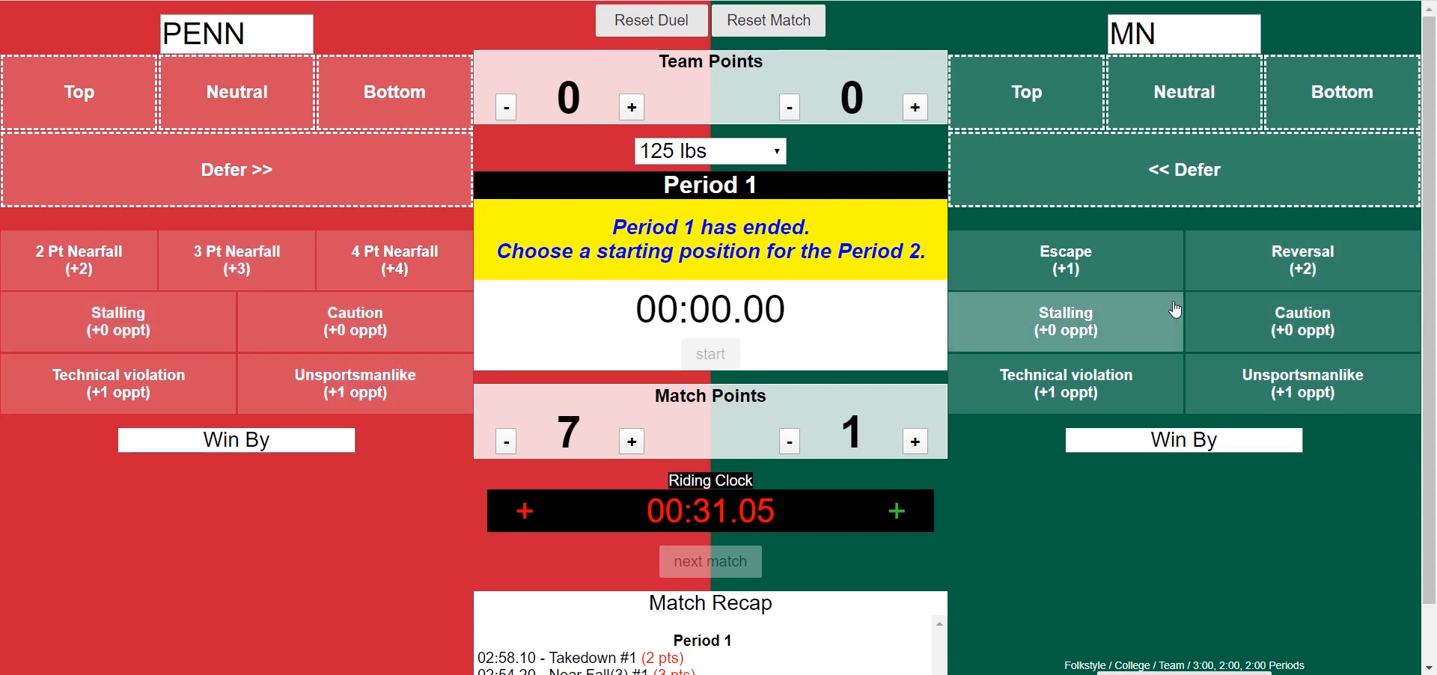
Record a reversal for MN, then defer MN's position choice and pick Bottom for PENN in Period 2.
left_click(1283, 273)
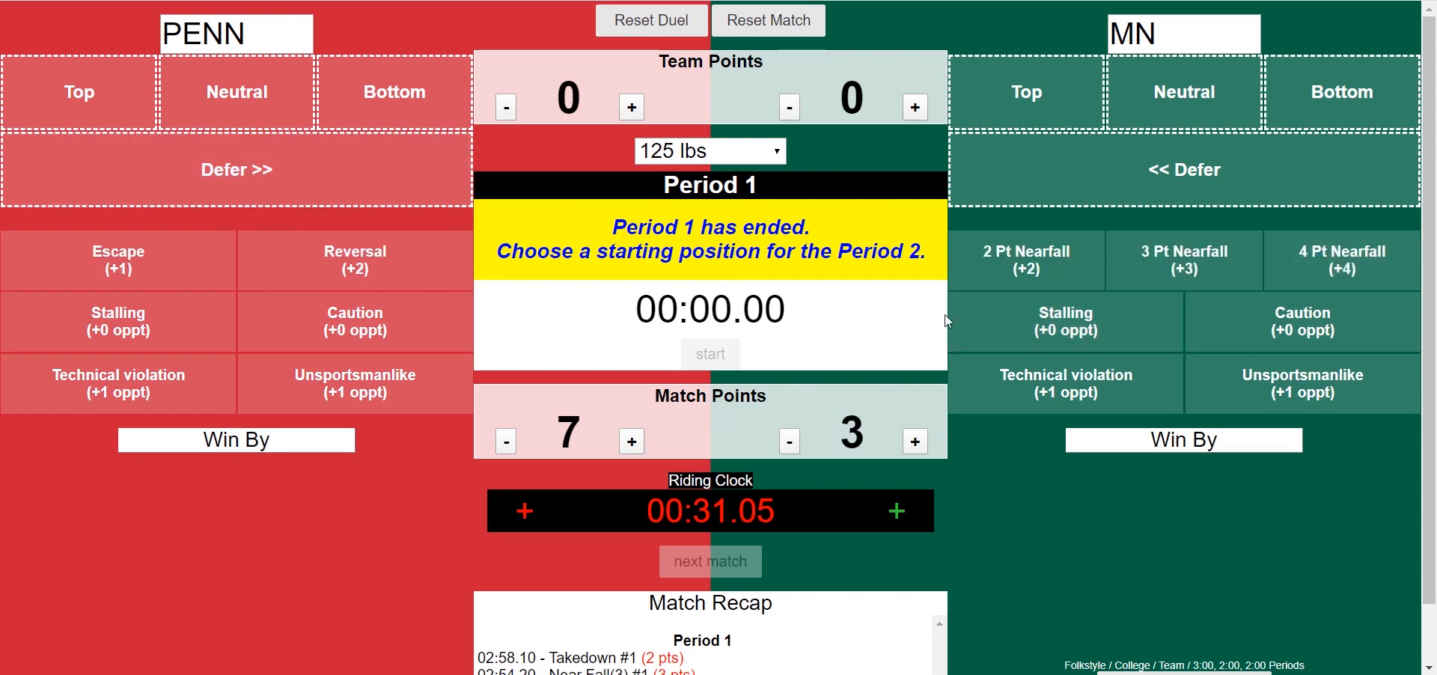
left_click(1156, 173)
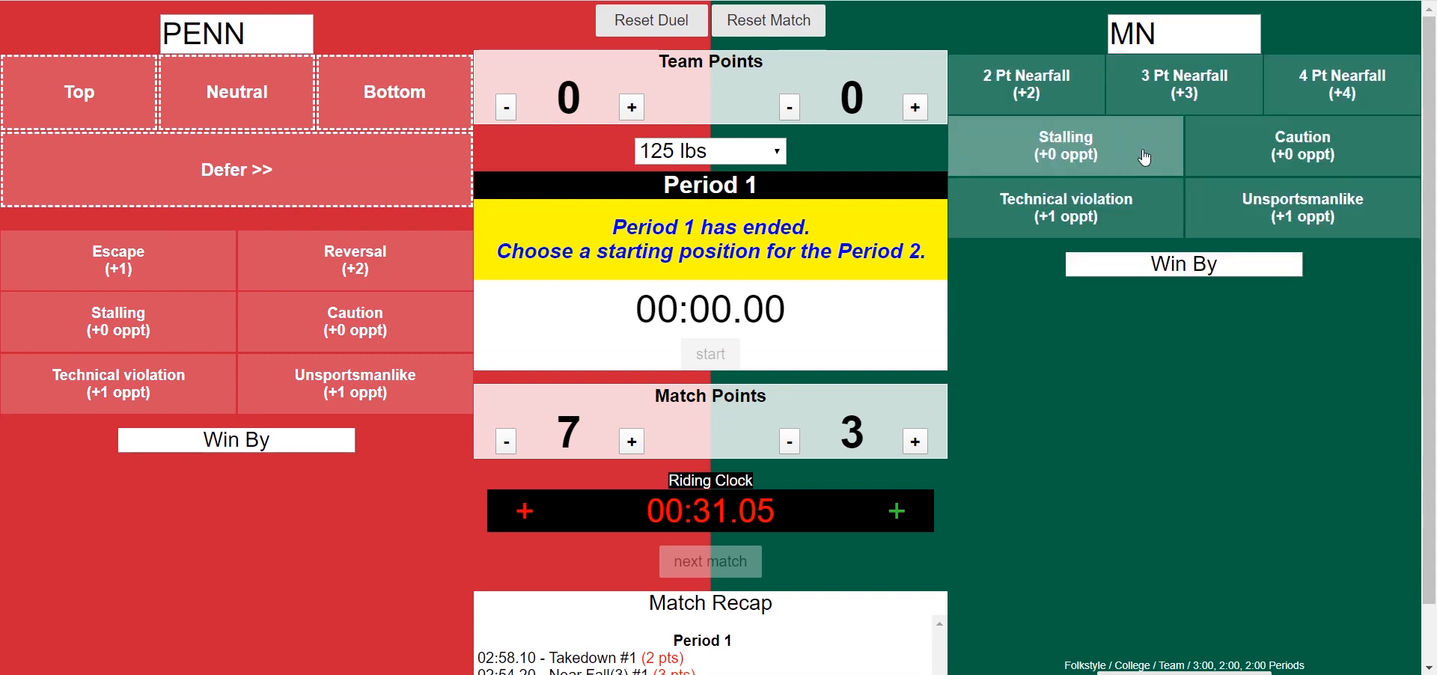
left_click(397, 105)
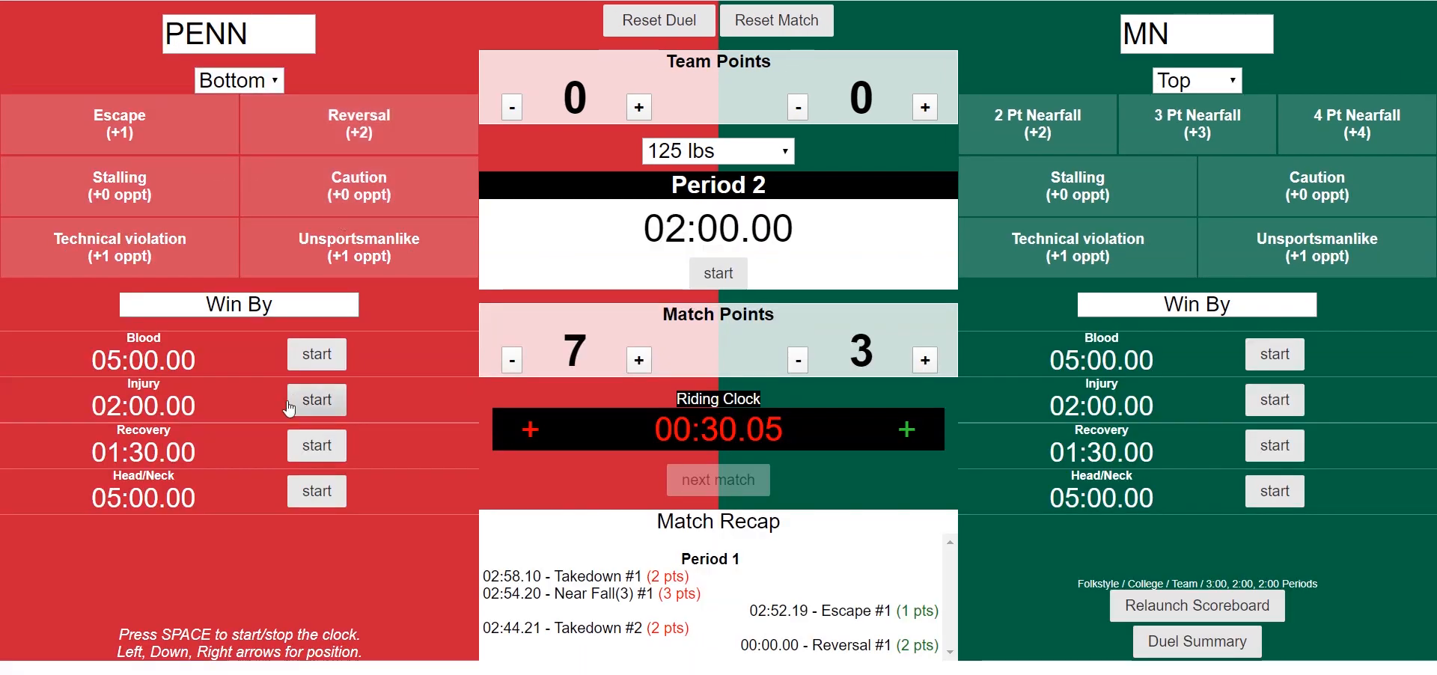
Start the Period 2 clock, record three 3-point nearfalls for MN, and check the score on the public scoreboard.
left_click(737, 277)
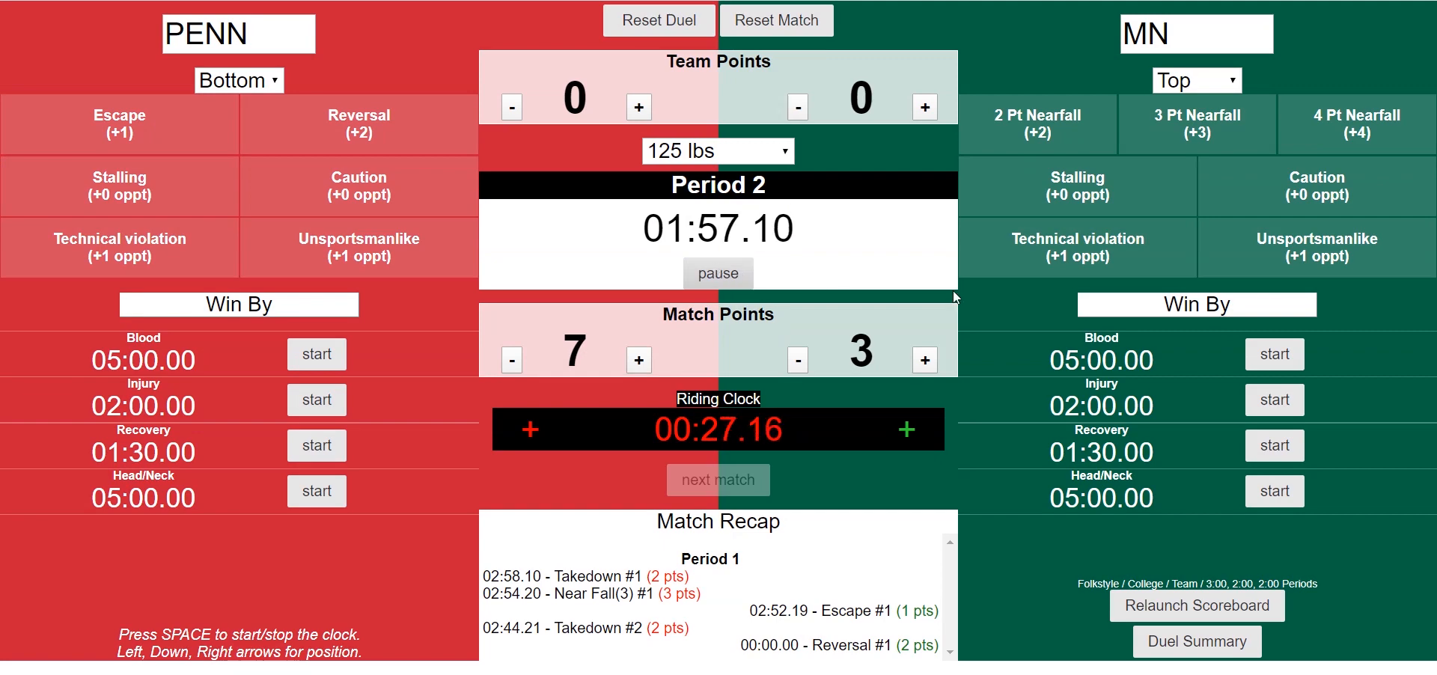
left_click(1205, 143)
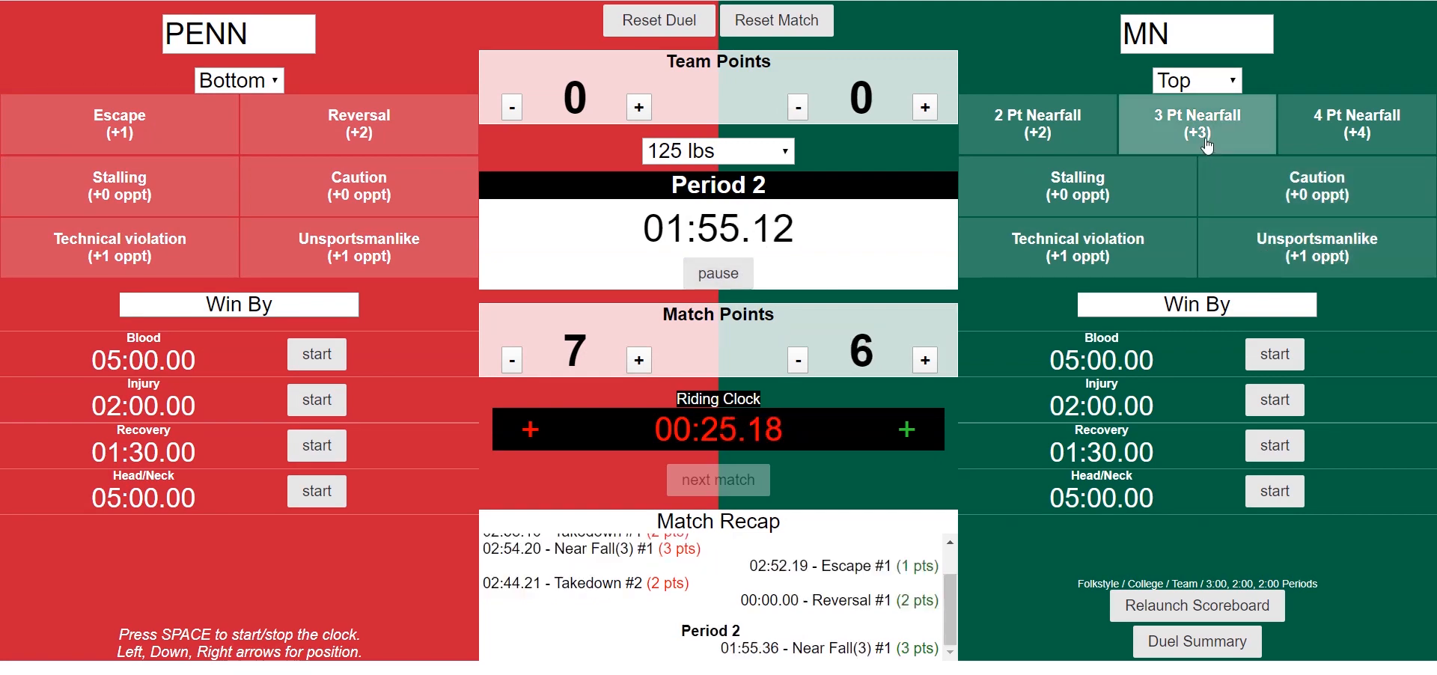
left_click(1206, 144)
left_click(1206, 142)
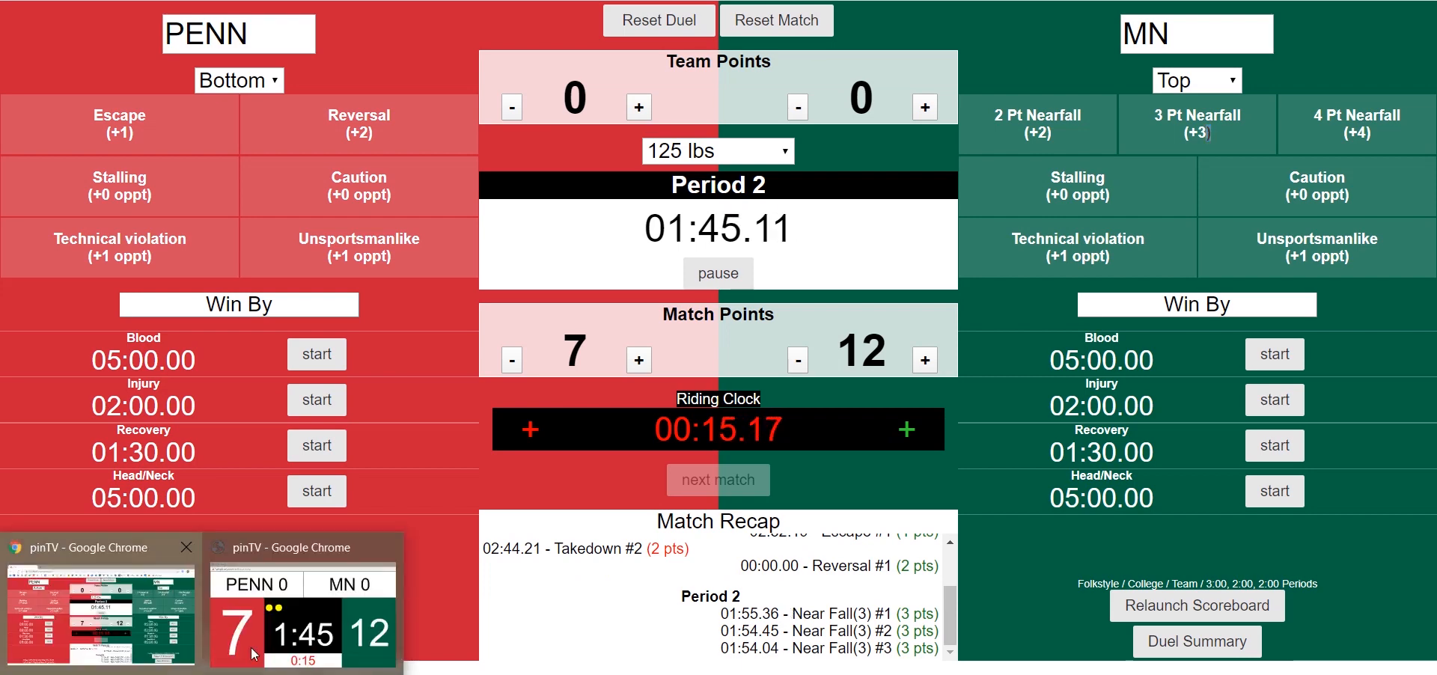
left_click(374, 635)
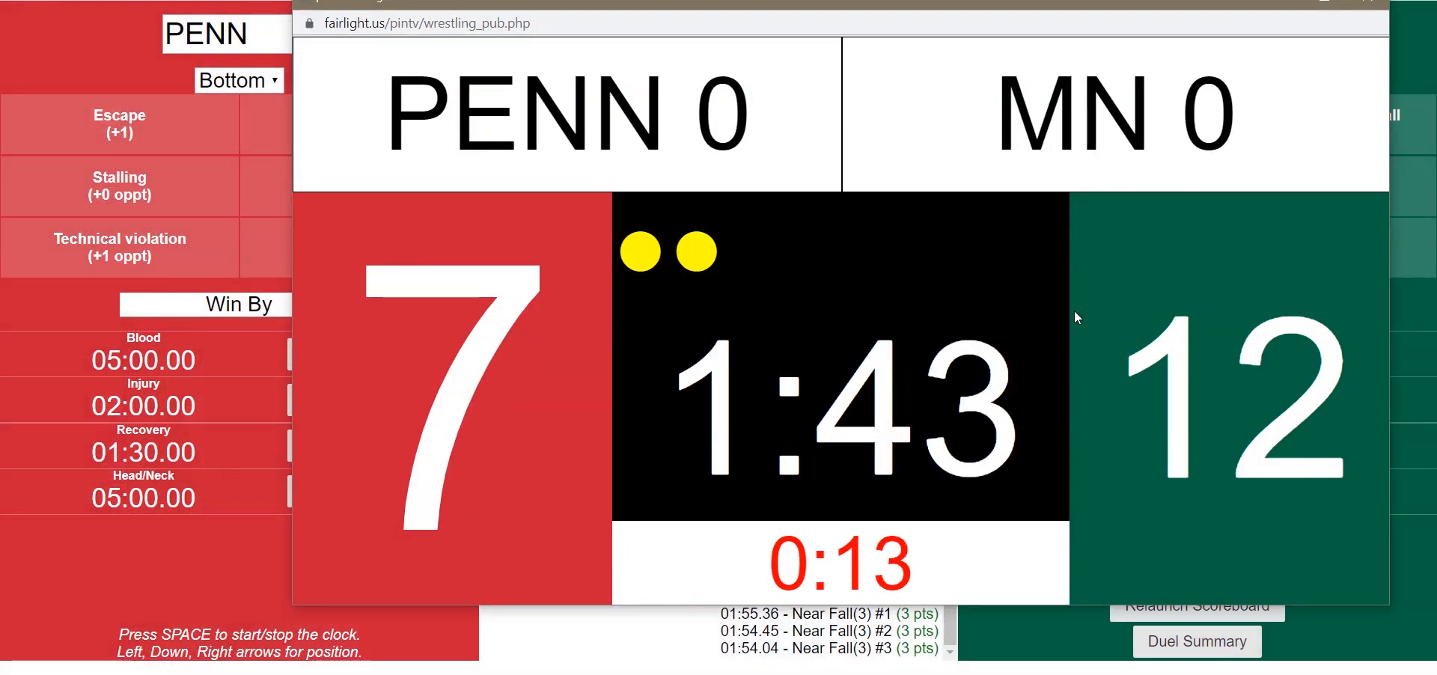
left_click(219, 562)
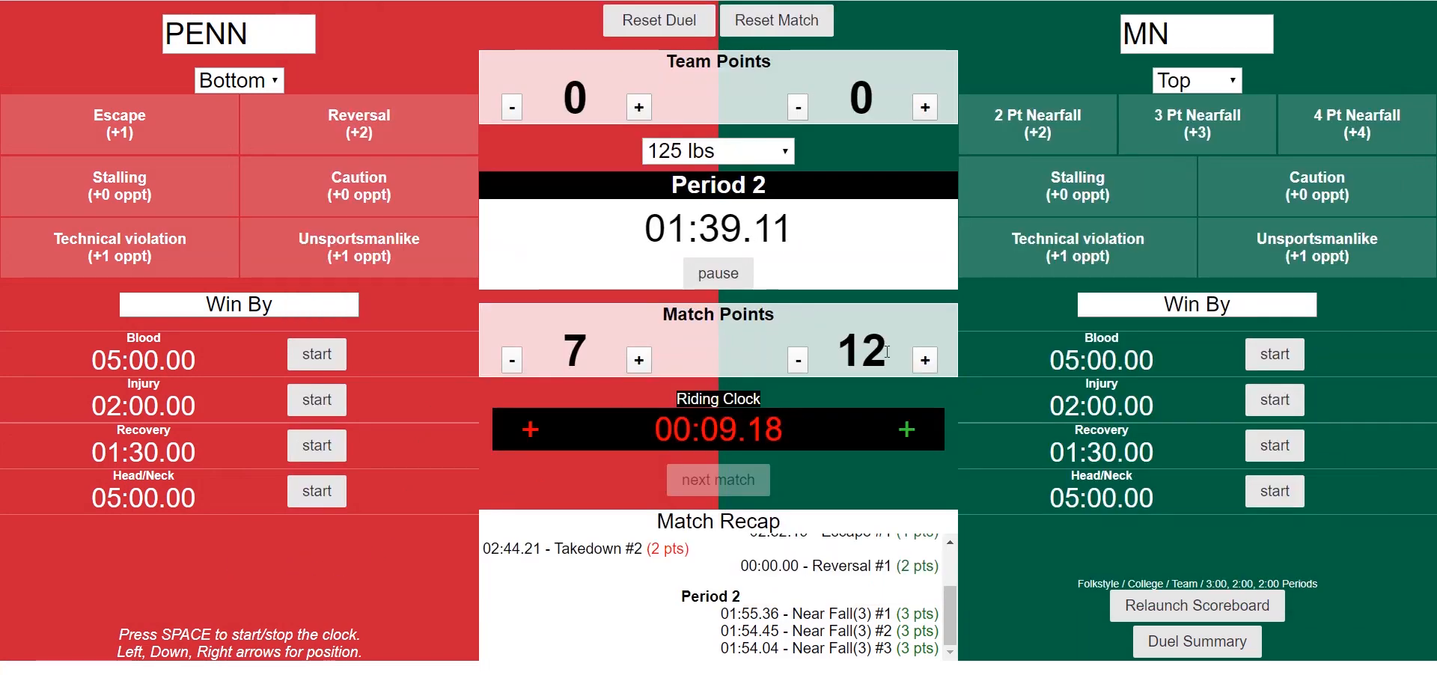
Manually add one match point for MN and pause the Period 2 clock.
left_click(924, 360)
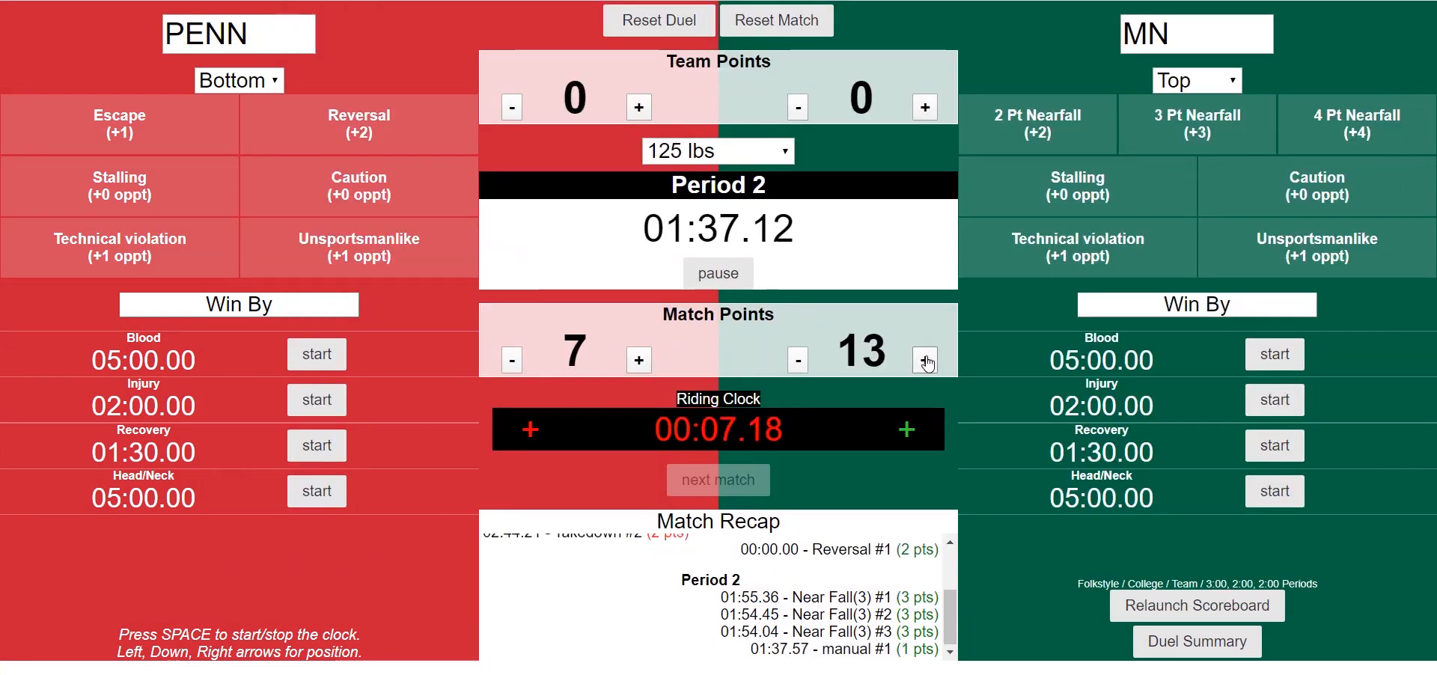
left_click(718, 274)
Record the 125 lbs match as a Pin Fall win for MN and advance to the next match, confirming the result.
triple_click(1247, 297)
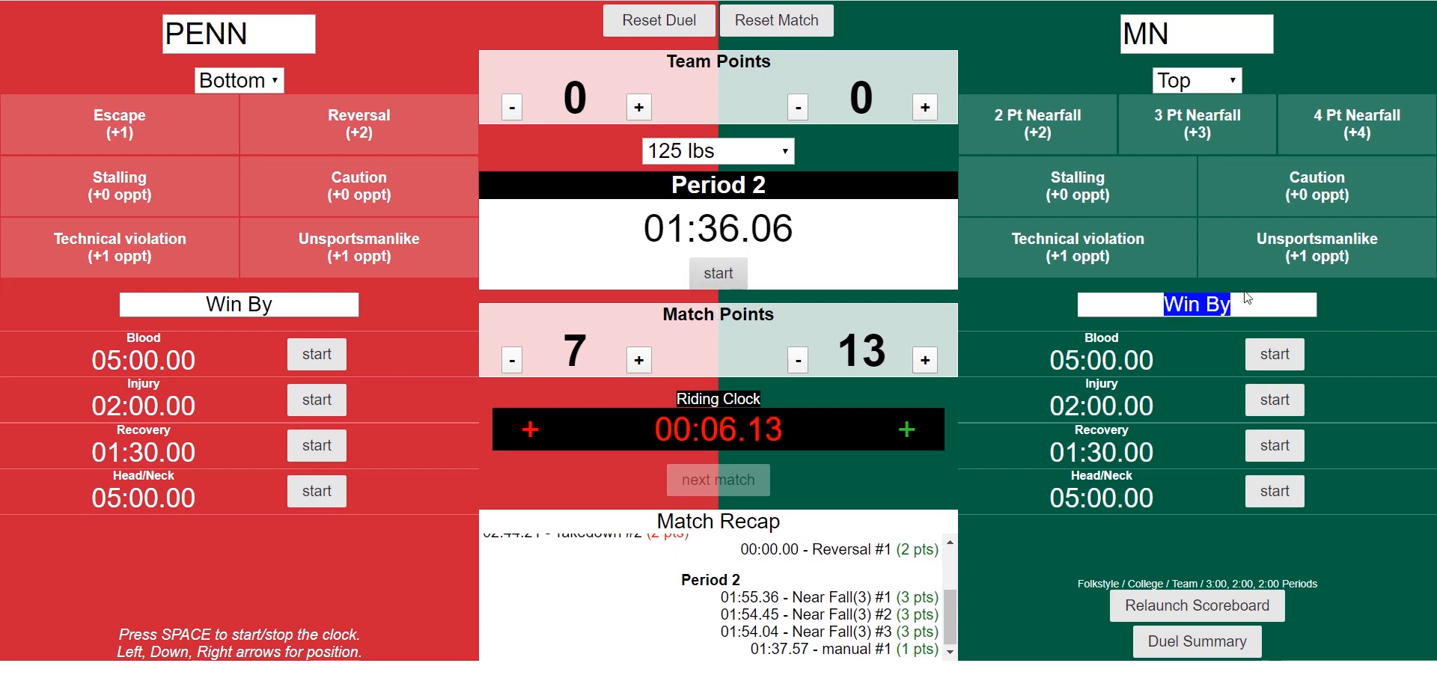
left_click(1259, 312)
left_click(1214, 318)
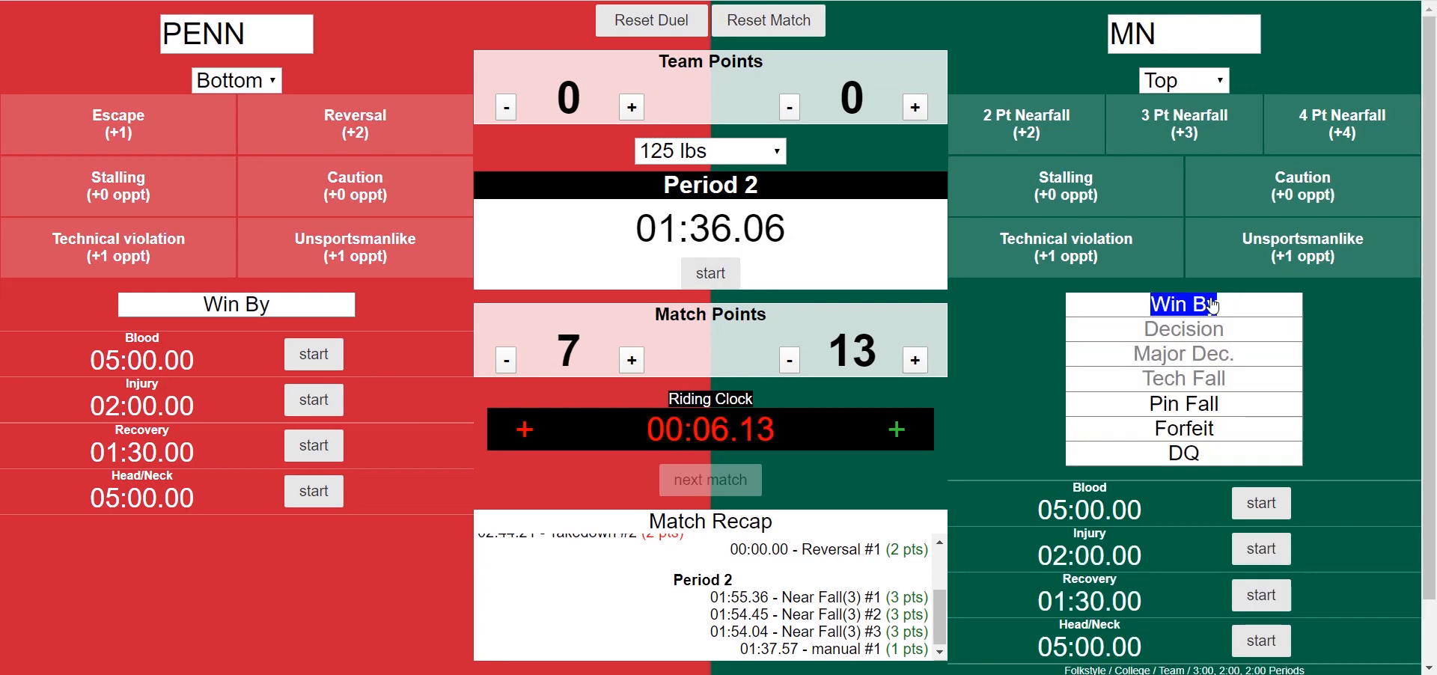
left_click(1190, 408)
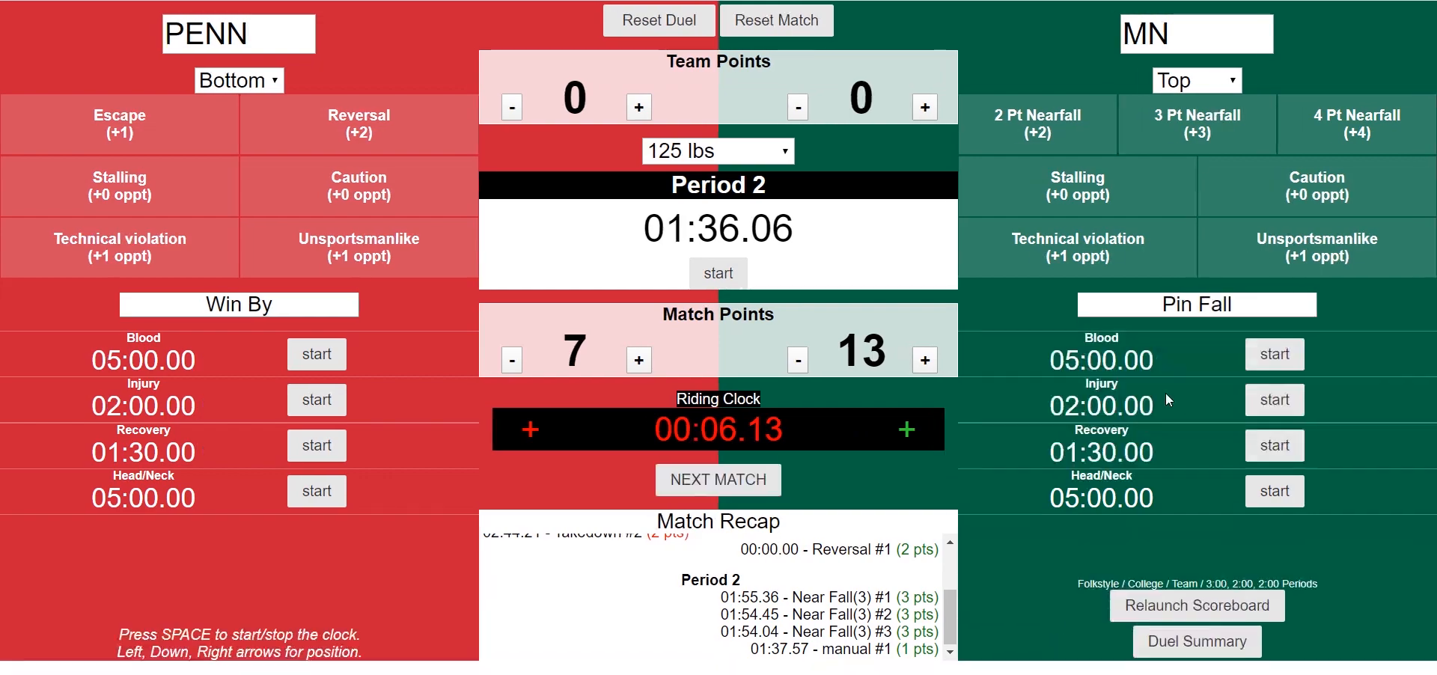
left_click(744, 482)
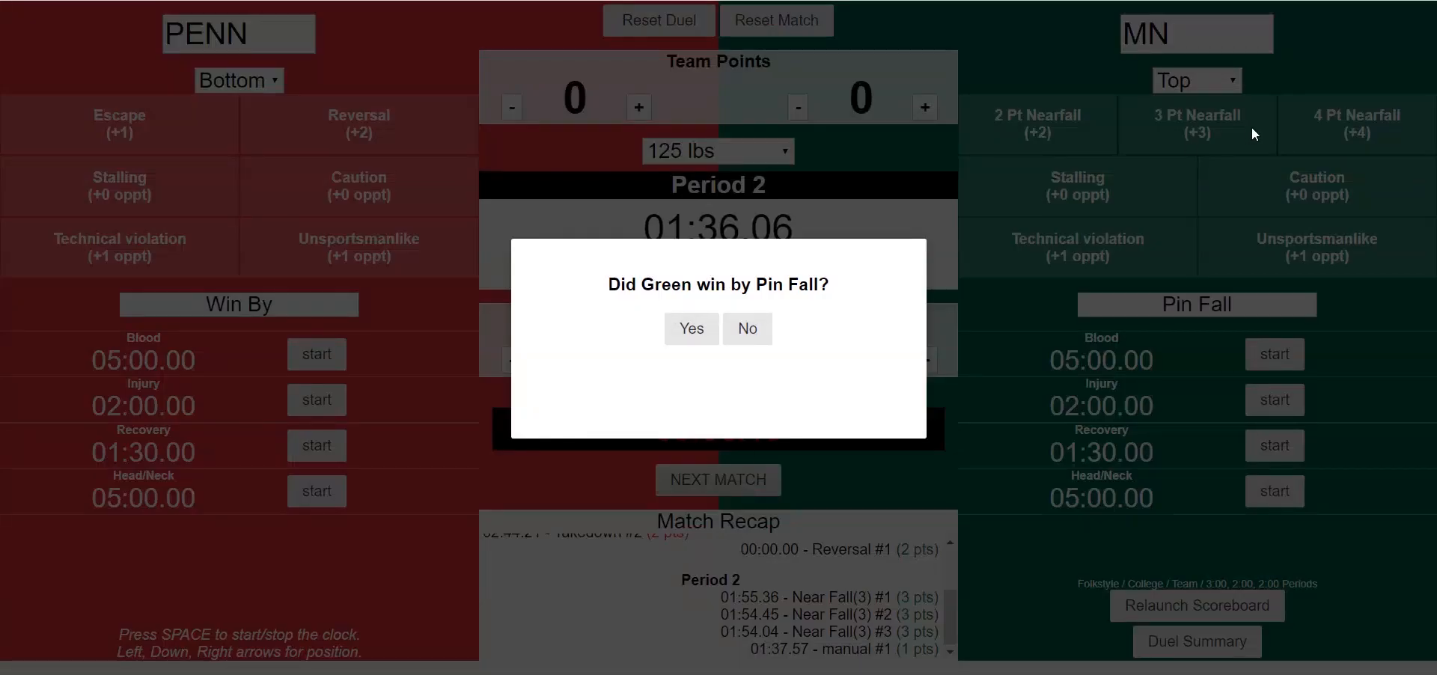
left_click(692, 328)
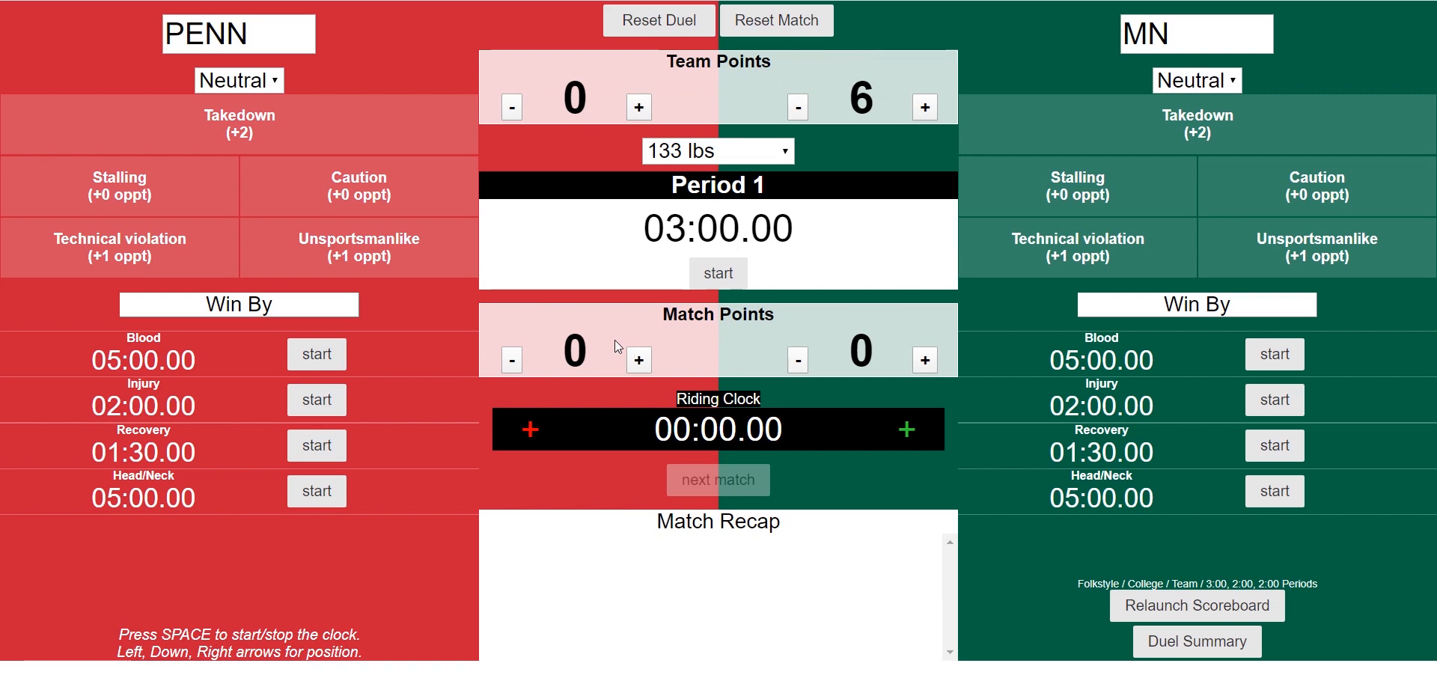
Manually add two team points to PENN and take both away again.
left_click(639, 107)
left_click(639, 107)
left_click(512, 107)
left_click(512, 107)
Open the duel summary, enlarge its window to examine the match and team scores by weight, and close it.
left_click(1197, 643)
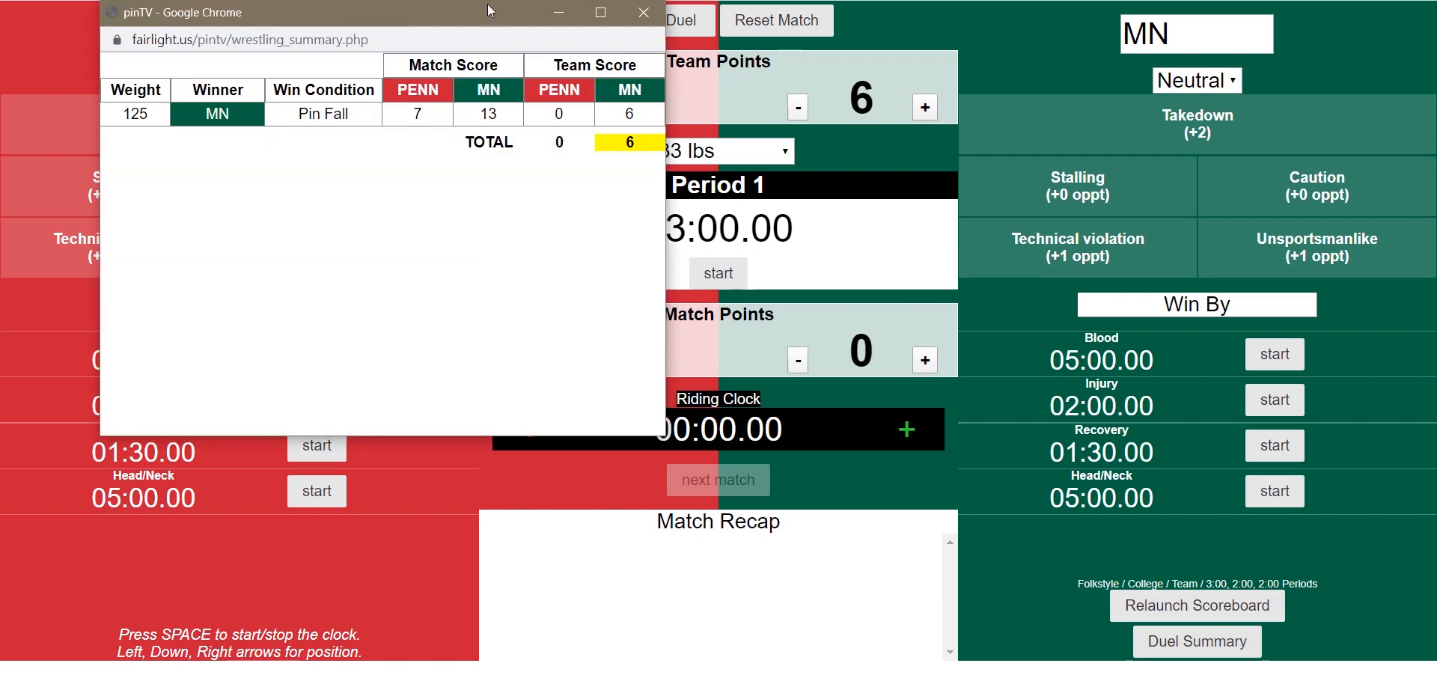
left_click_drag(490, 10, 490, 83)
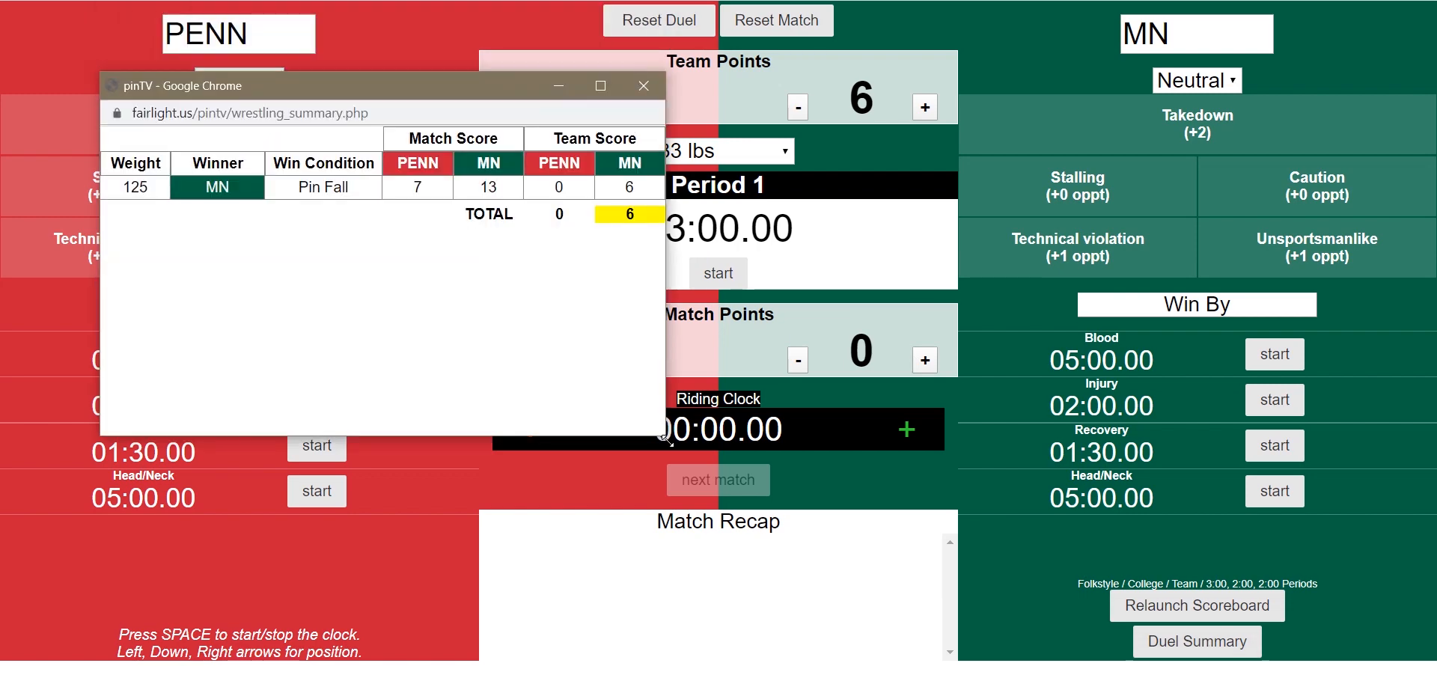
left_click_drag(666, 438, 1186, 585)
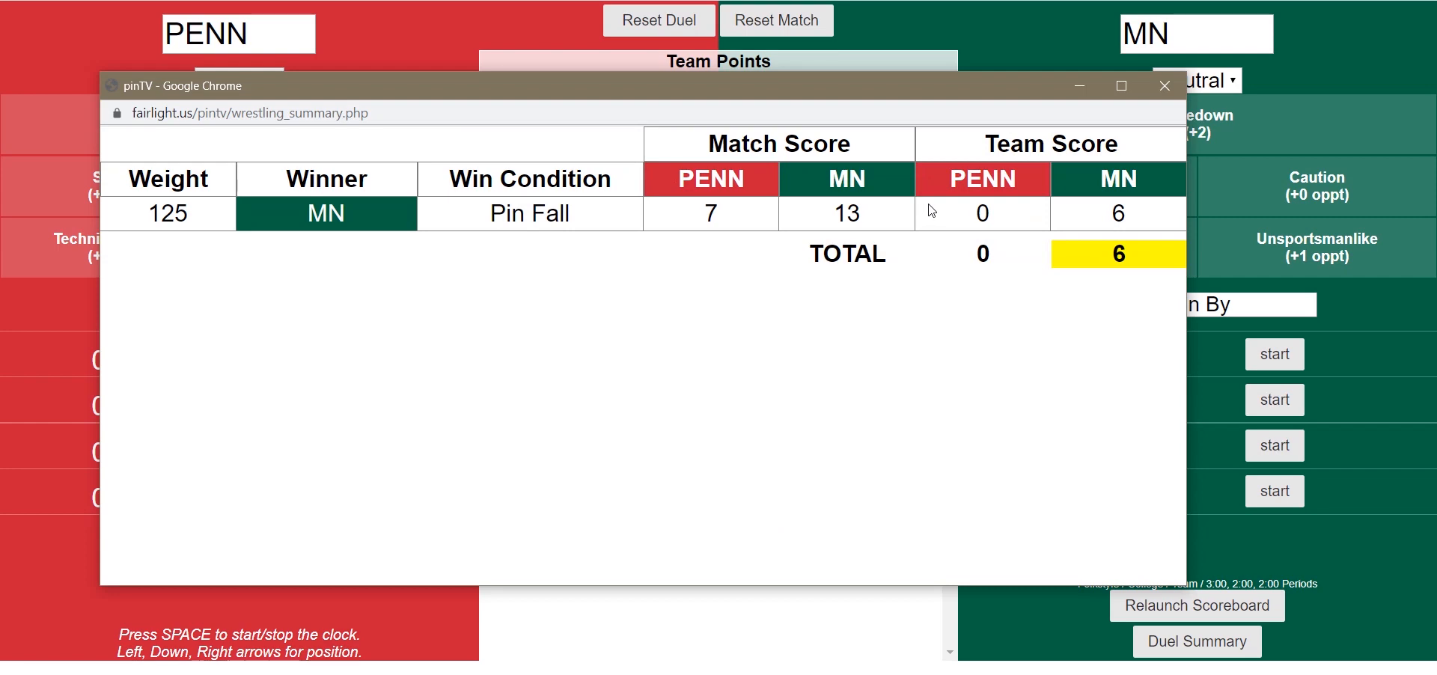
left_click(1164, 86)
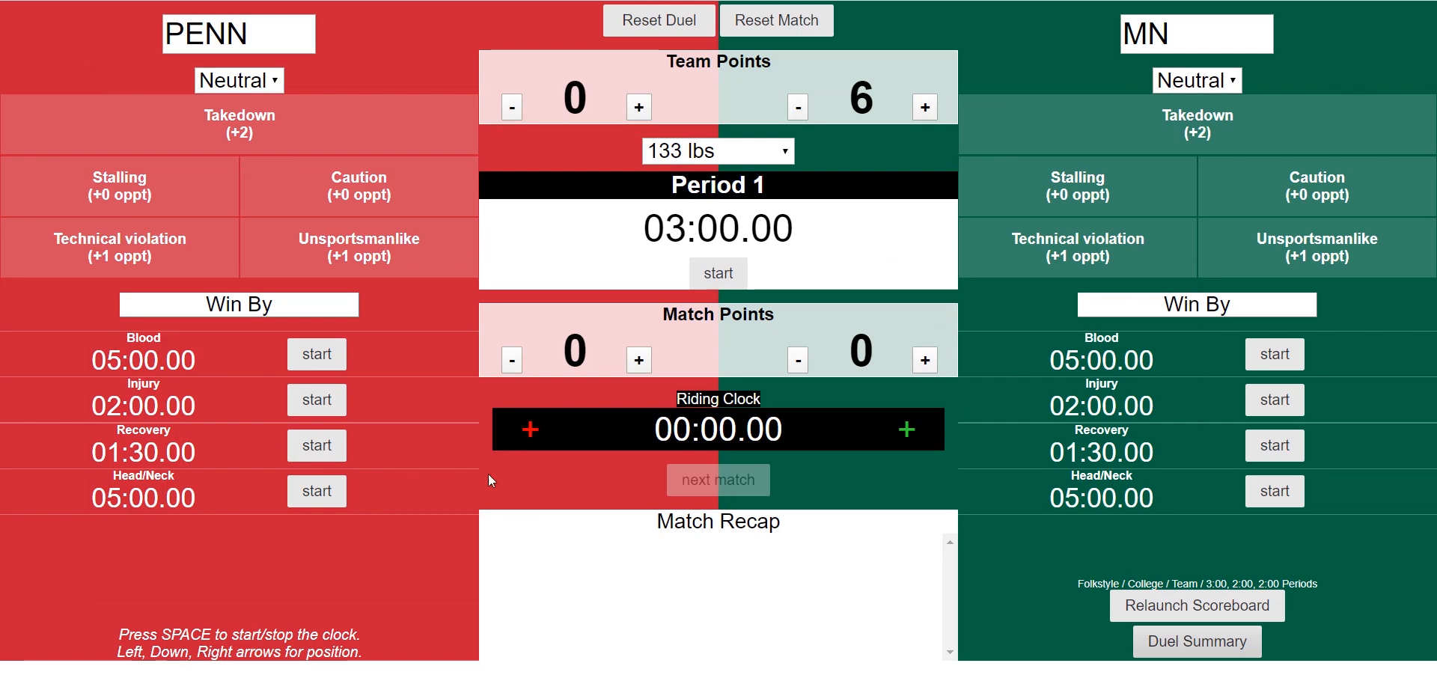
Check the public scoreboard for the new 133 lbs match.
mouse_move(202, 673)
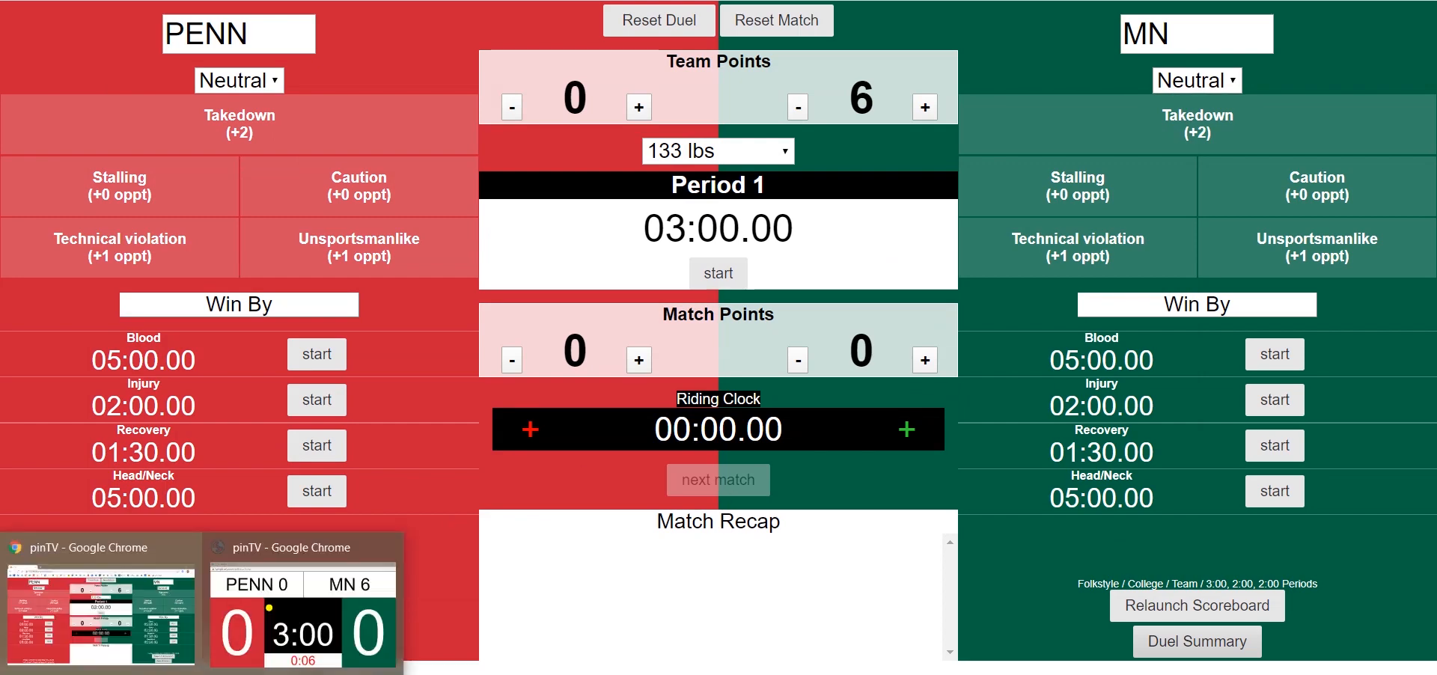